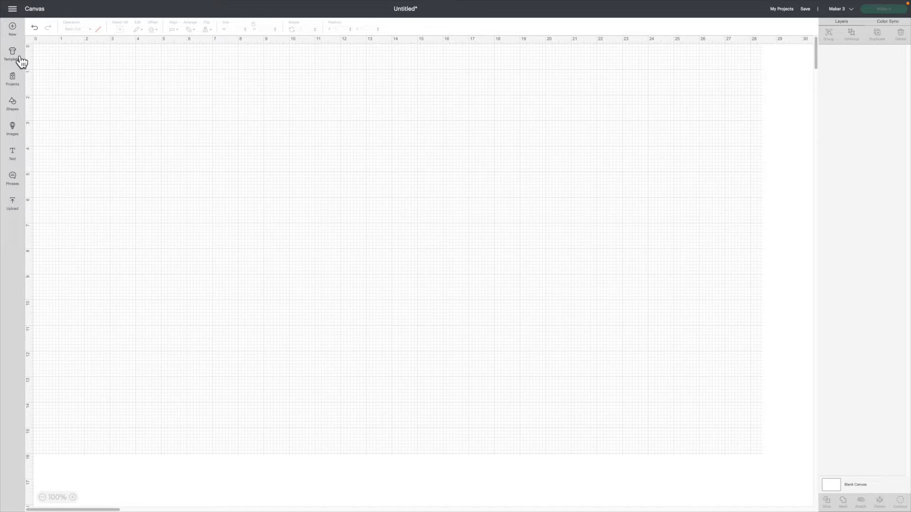
# Browse the project templates and load the Scoop neck t-shirts template onto the canvas
pyautogui.click(19, 59)
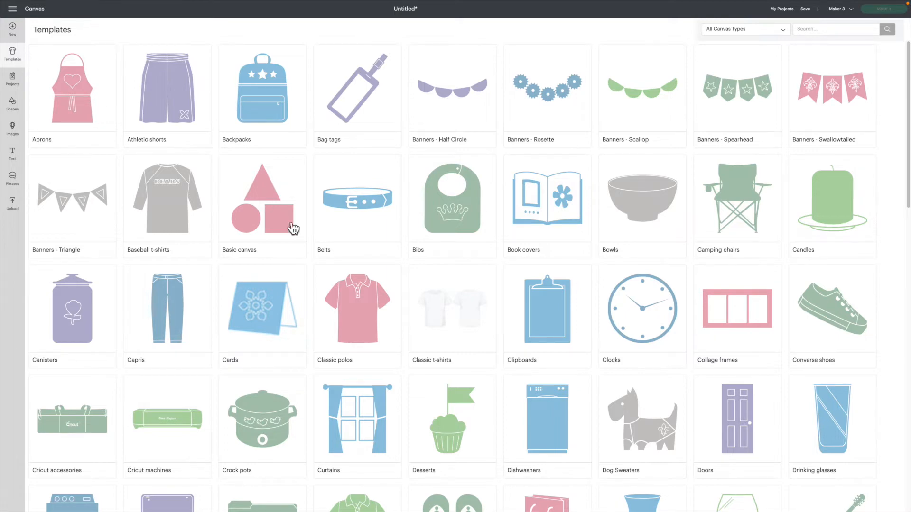
pyautogui.scroll(-8, 387, 327)
pyautogui.scroll(-8, 394, 323)
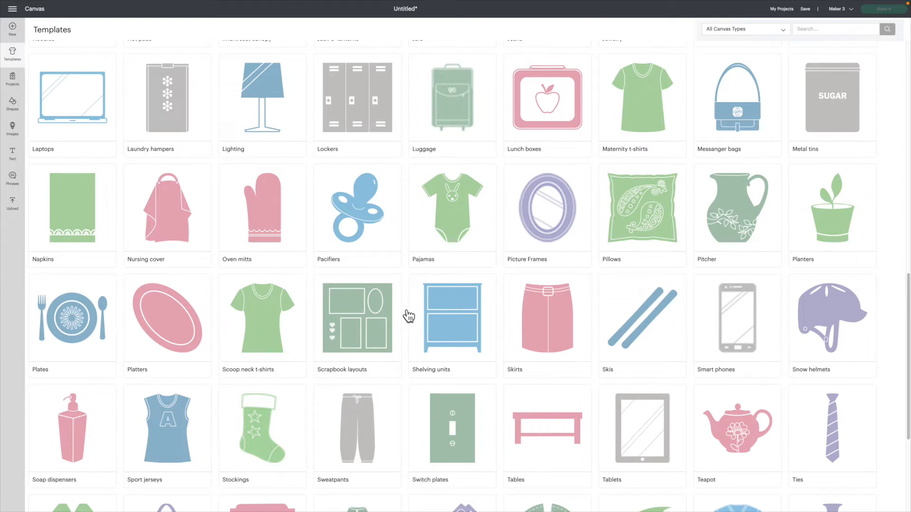
pyautogui.click(280, 318)
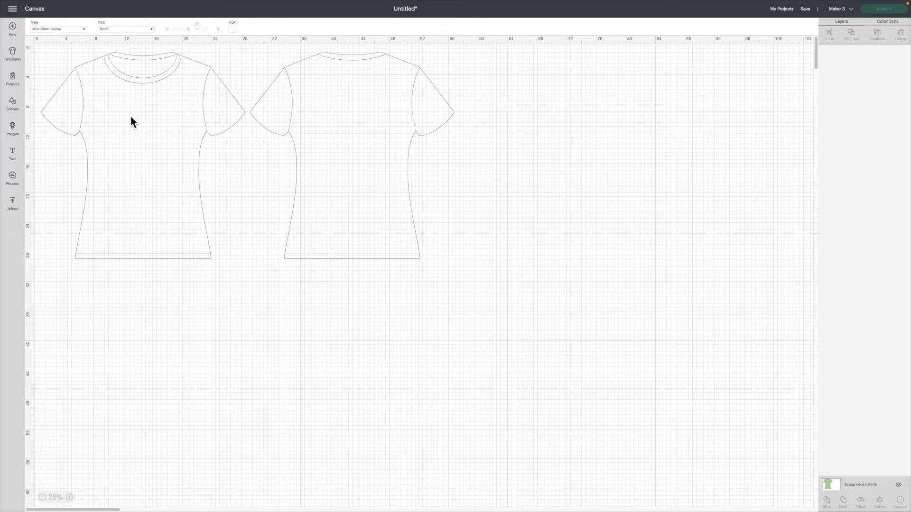
# Start a new blank project, replacing the current one without saving it
pyautogui.click(20, 32)
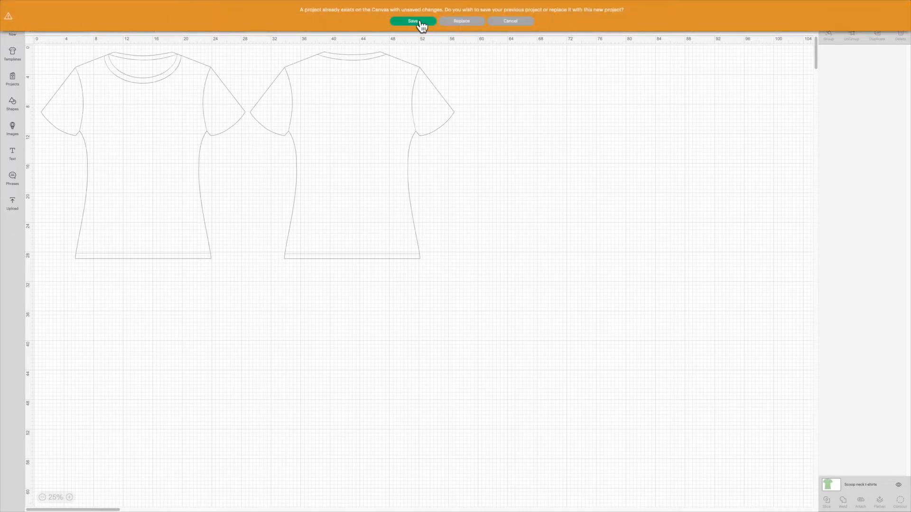
pyautogui.click(480, 22)
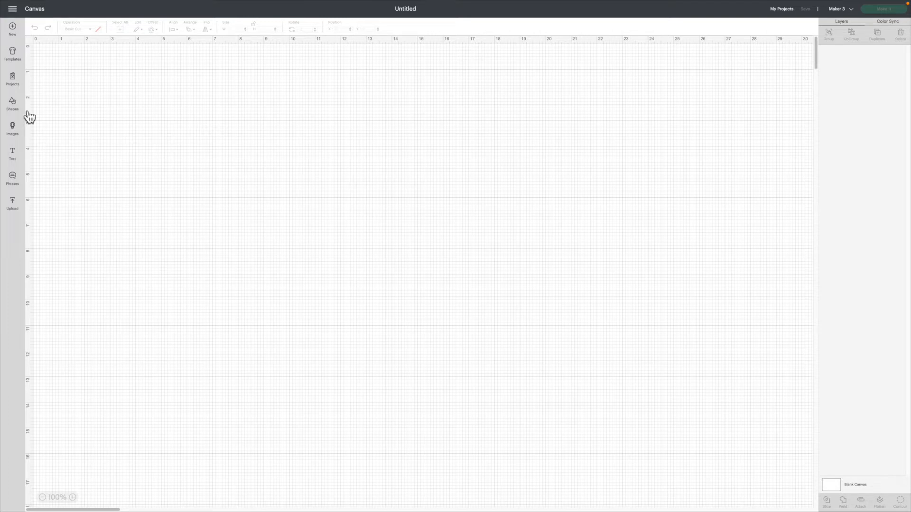
# Browse the ready-made projects across all categories to see what kinds of designs are offered
pyautogui.click(19, 88)
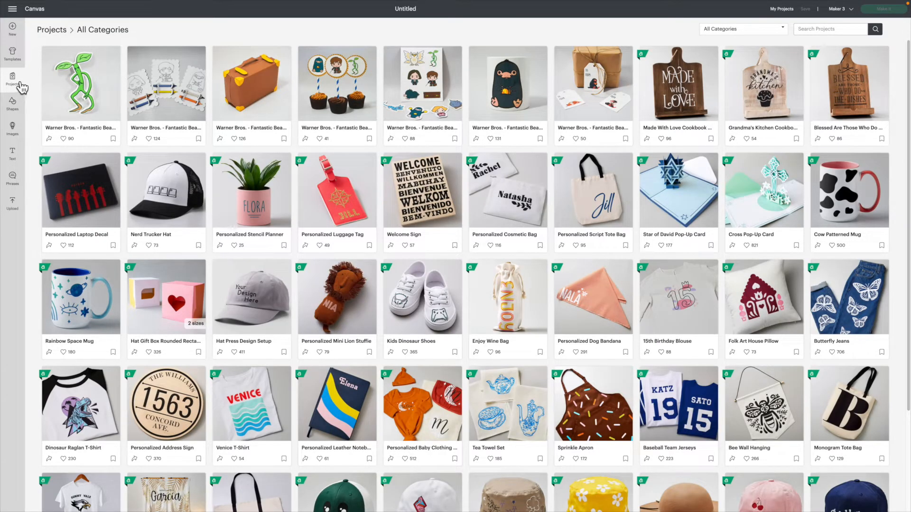
pyautogui.scroll(-12, 641, 232)
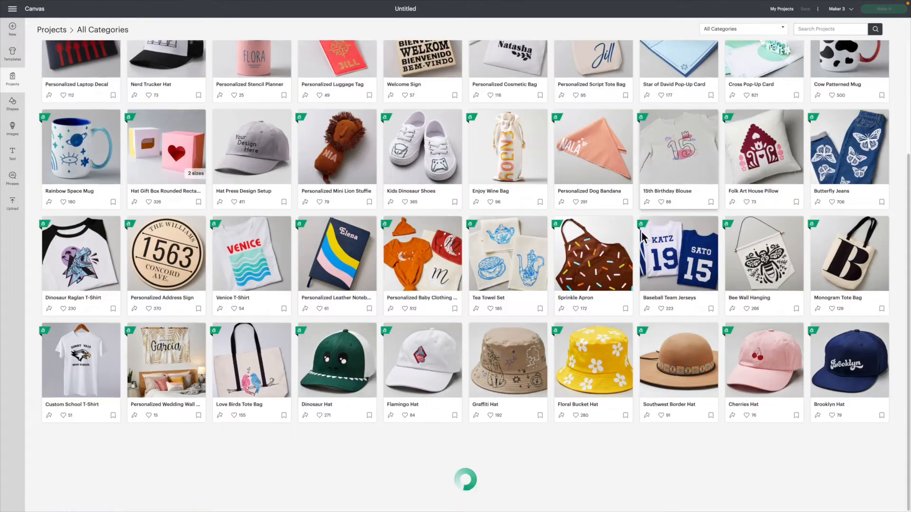
pyautogui.scroll(-15, 642, 231)
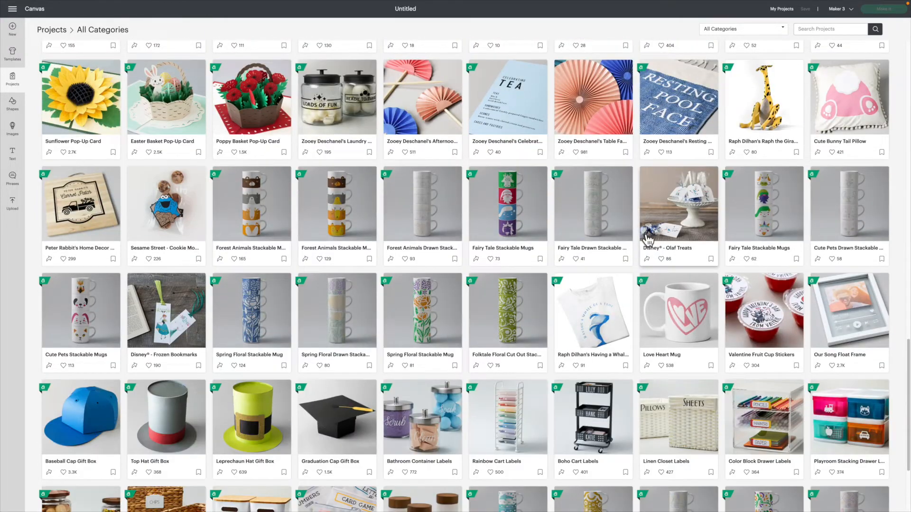
pyautogui.scroll(-5, 644, 234)
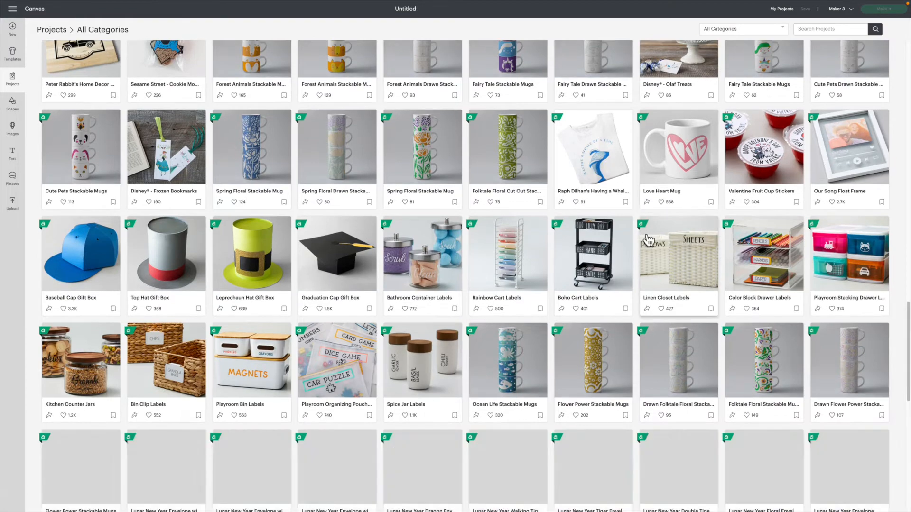
pyautogui.scroll(-5, 649, 240)
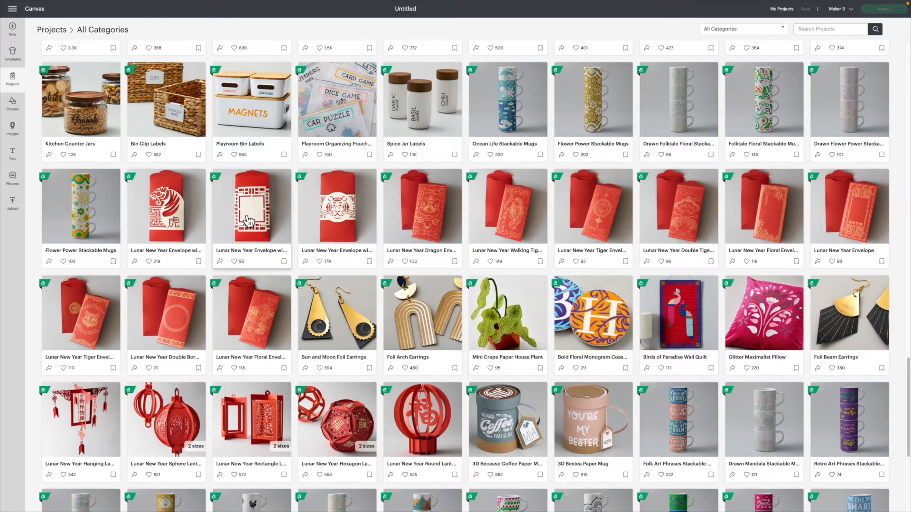
pyautogui.scroll(-5, 248, 220)
pyautogui.scroll(-10, 249, 221)
pyautogui.scroll(8, 248, 221)
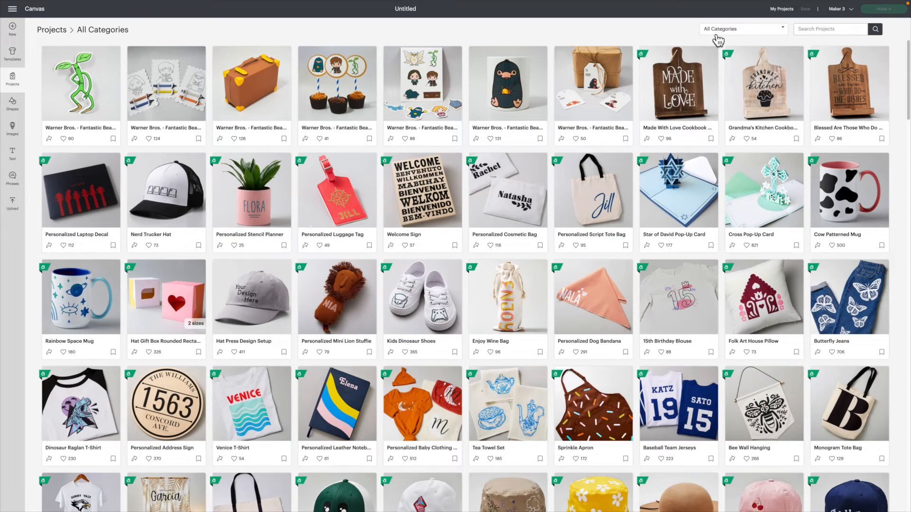
# View the ready-made projects in the Featured Projects, Cricut Community and Cricut Access categories
pyautogui.click(784, 29)
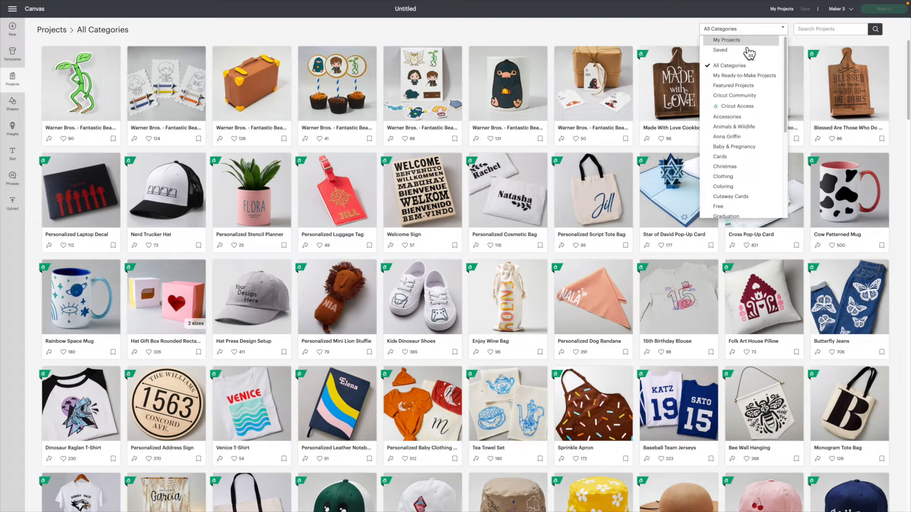
pyautogui.click(734, 85)
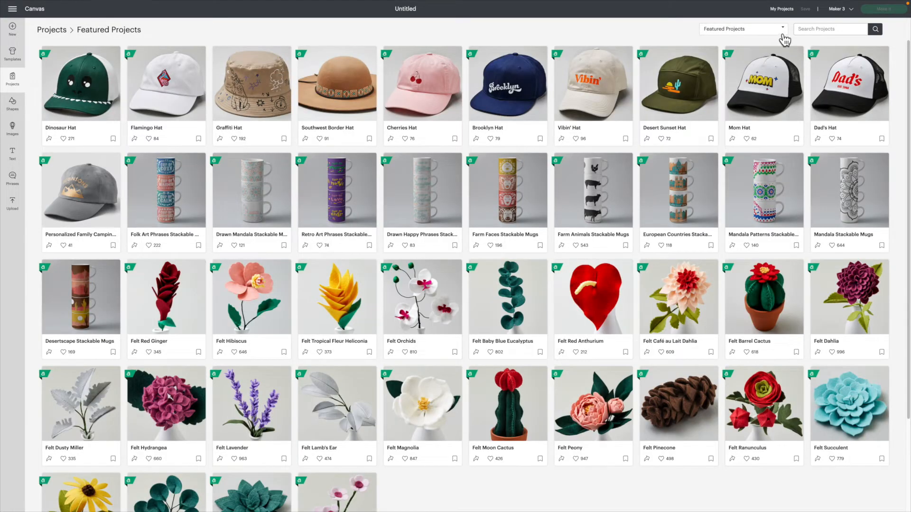
pyautogui.click(783, 30)
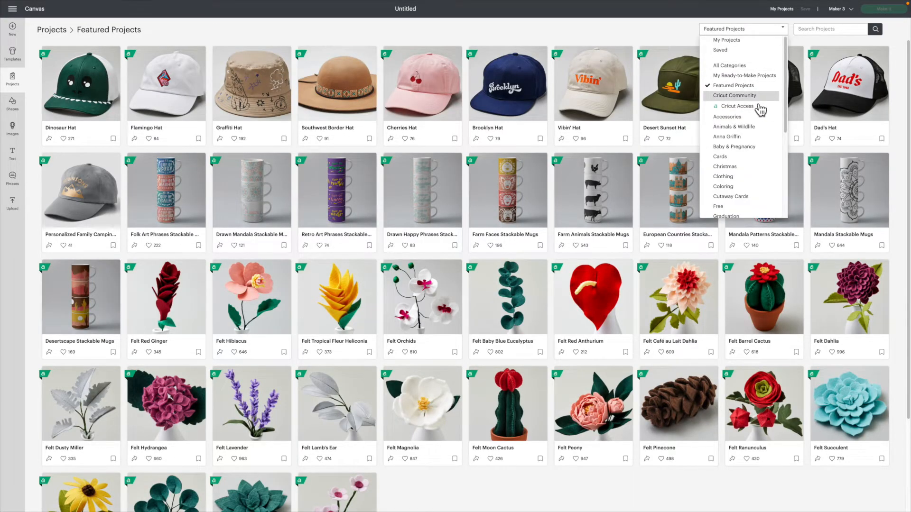
pyautogui.click(735, 95)
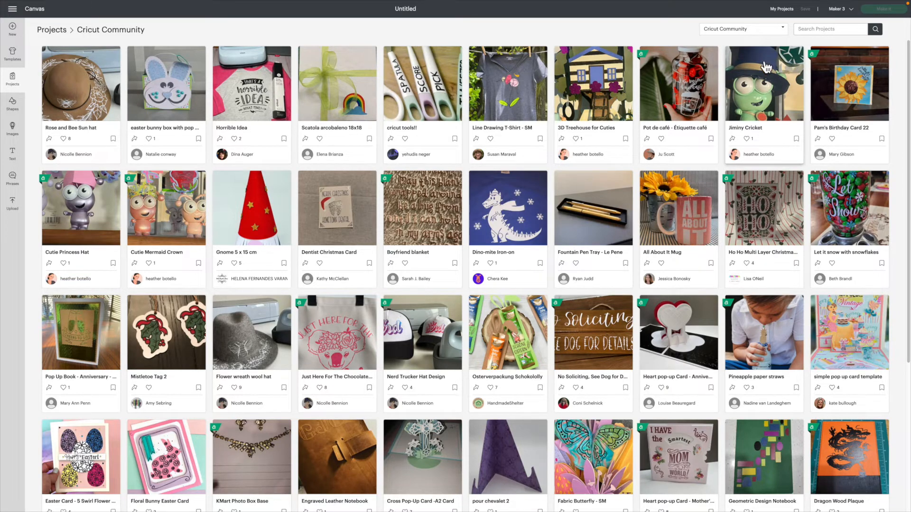
pyautogui.click(789, 31)
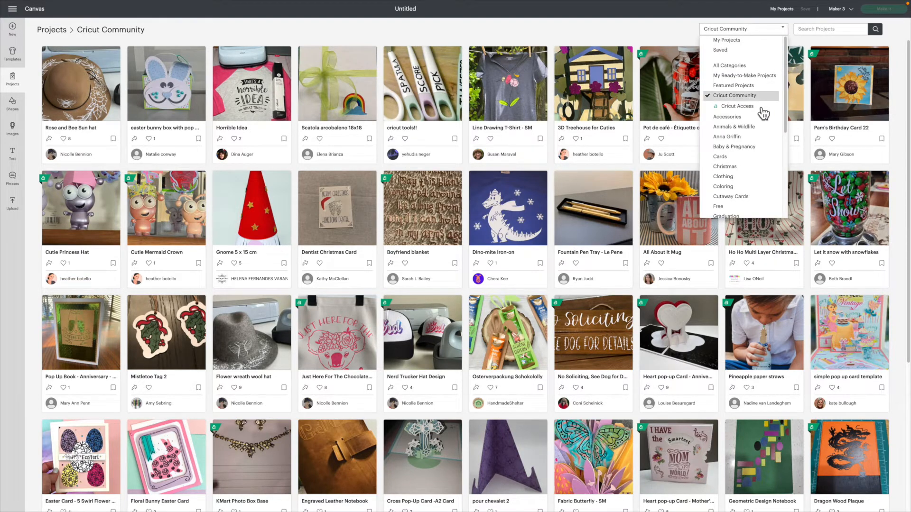
pyautogui.click(737, 106)
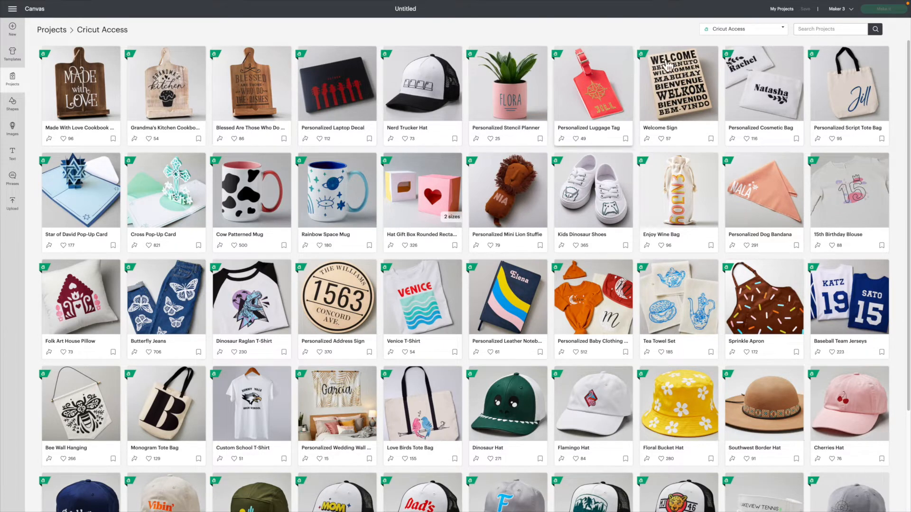
# Filter the ready-made projects to the Free category, look through them, and return to All Categories
pyautogui.click(788, 32)
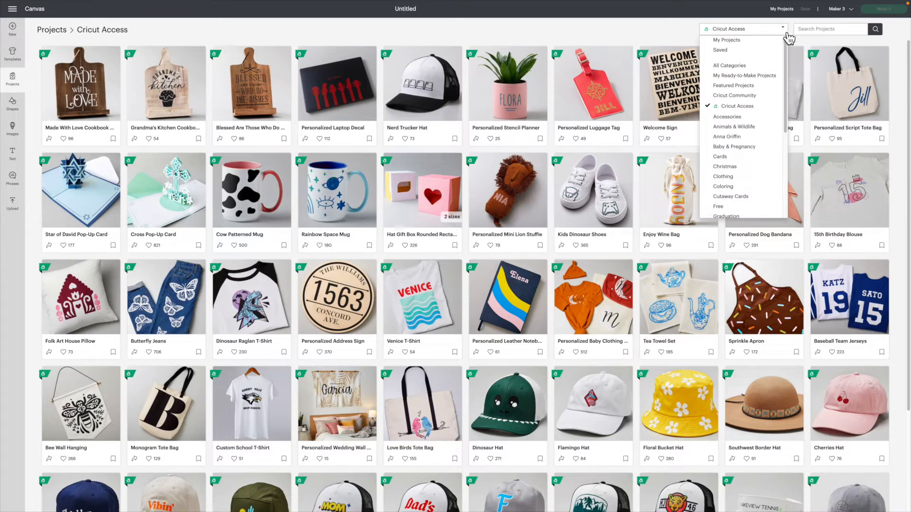
pyautogui.click(738, 207)
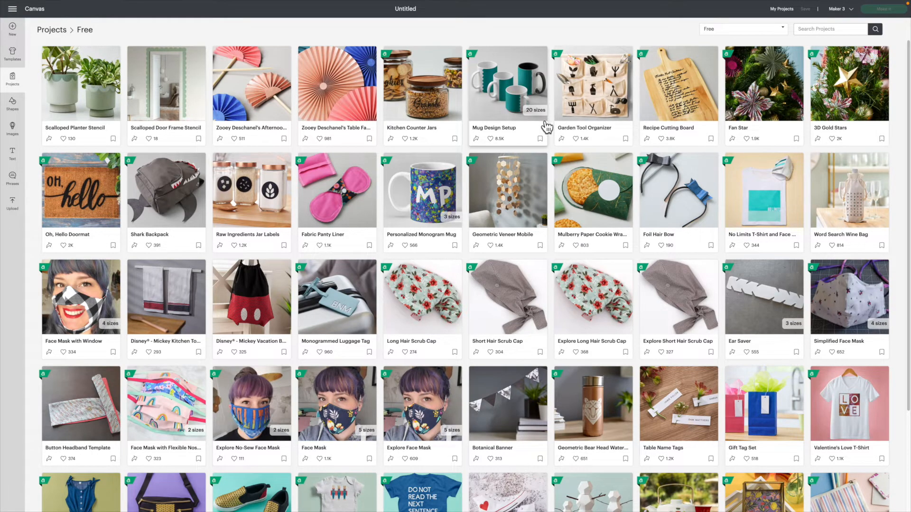
pyautogui.scroll(-3, 580, 204)
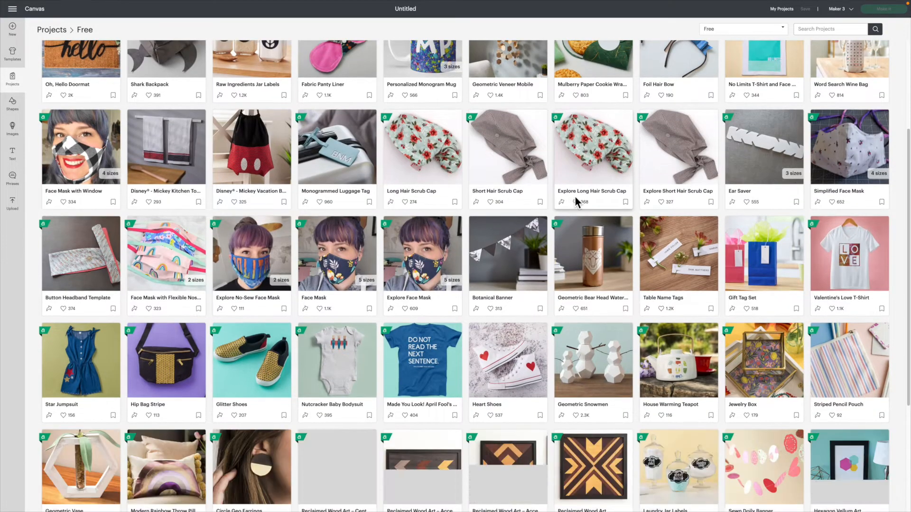
pyautogui.scroll(-4, 370, 239)
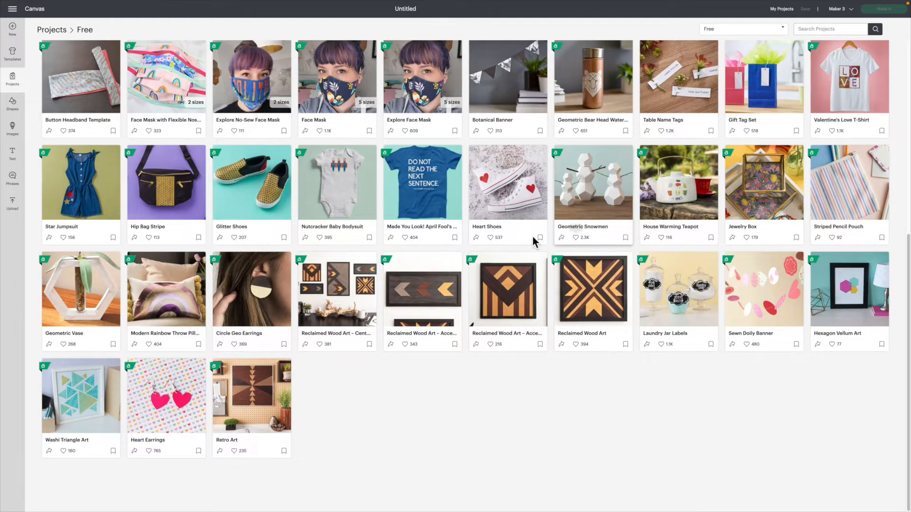
pyautogui.scroll(7, 433, 217)
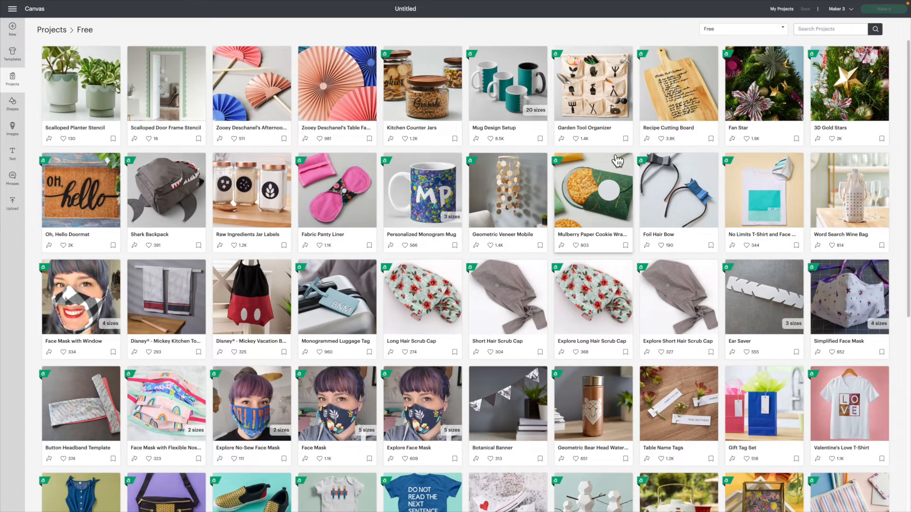
pyautogui.click(780, 34)
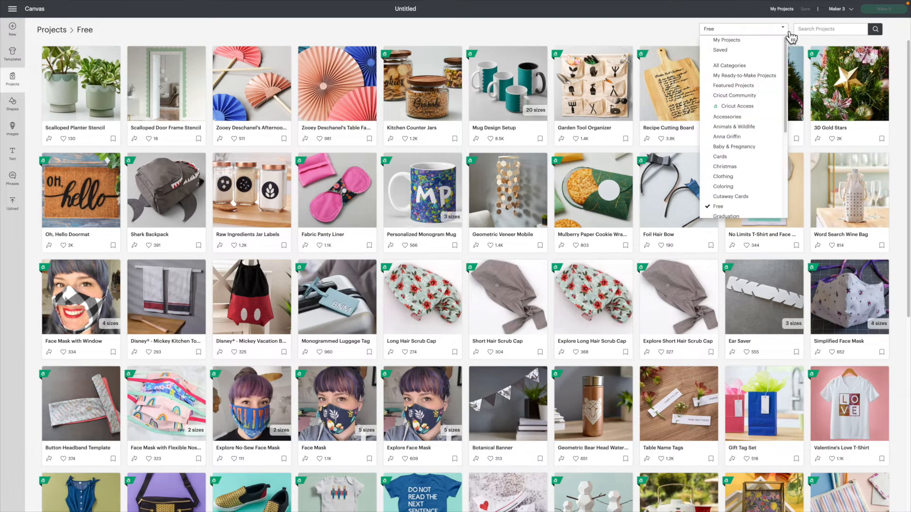
pyautogui.click(729, 65)
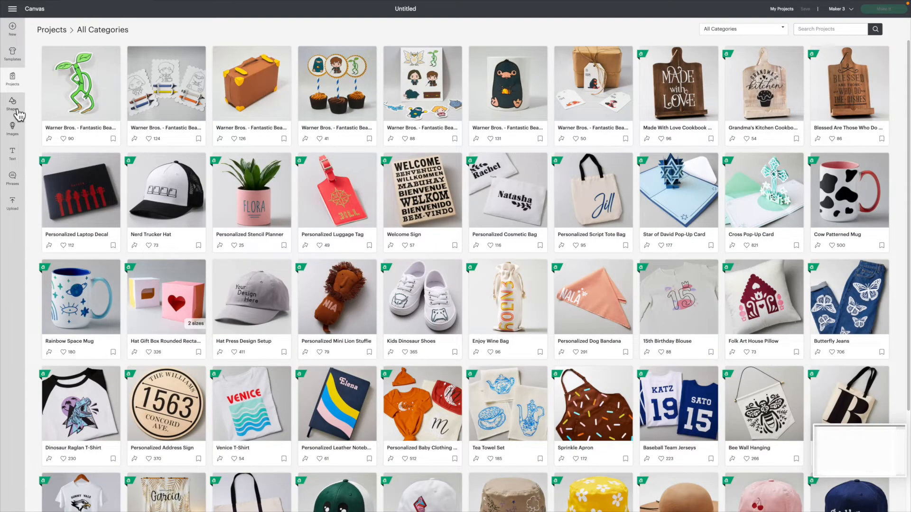
# Look through the free and subscription shapes available for the canvas, down to the end of the list
pyautogui.click(13, 104)
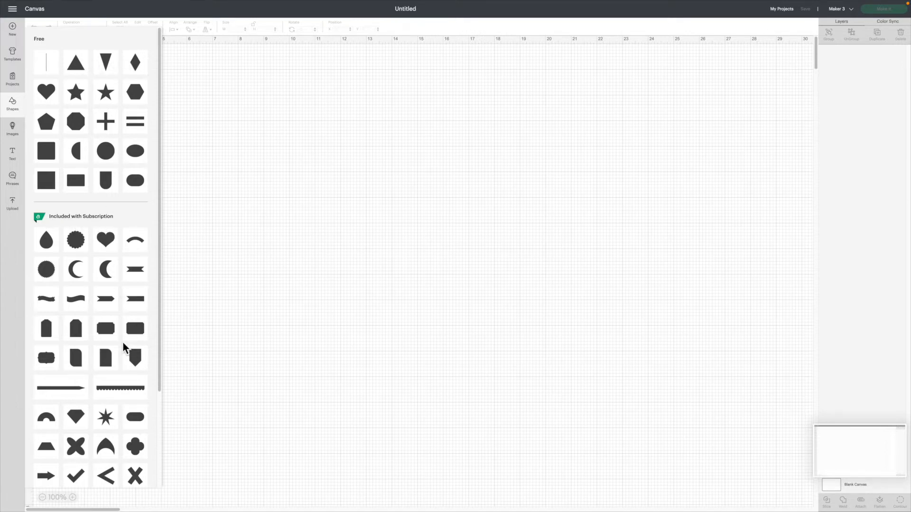
pyautogui.moveTo(161, 343); pyautogui.dragTo(164, 468)
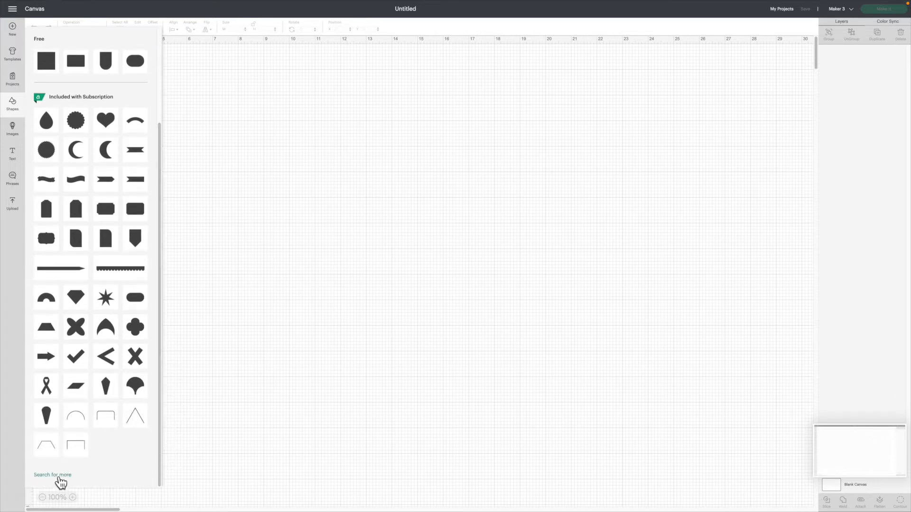
# Search the image library for "bunny" and look through the matching images
pyautogui.click(21, 134)
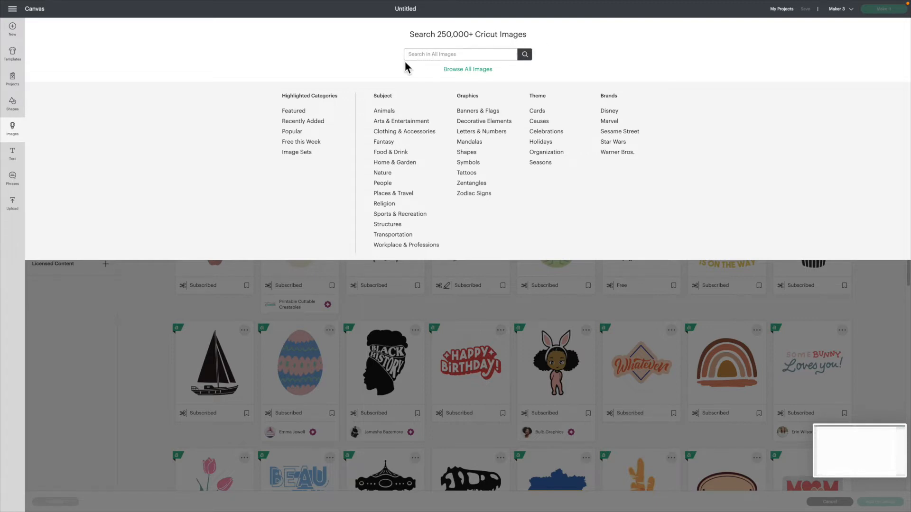
pyautogui.write('bunny')
pyautogui.click(525, 55)
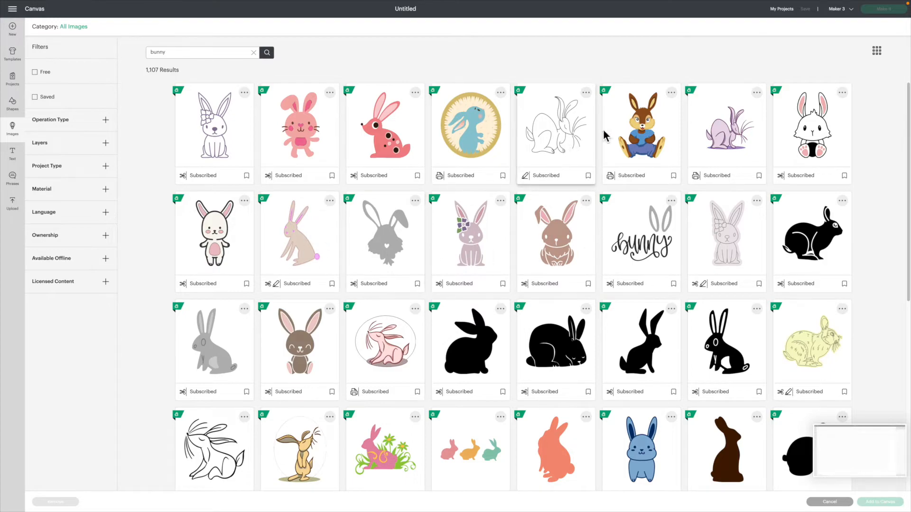
pyautogui.scroll(-7, 512, 285)
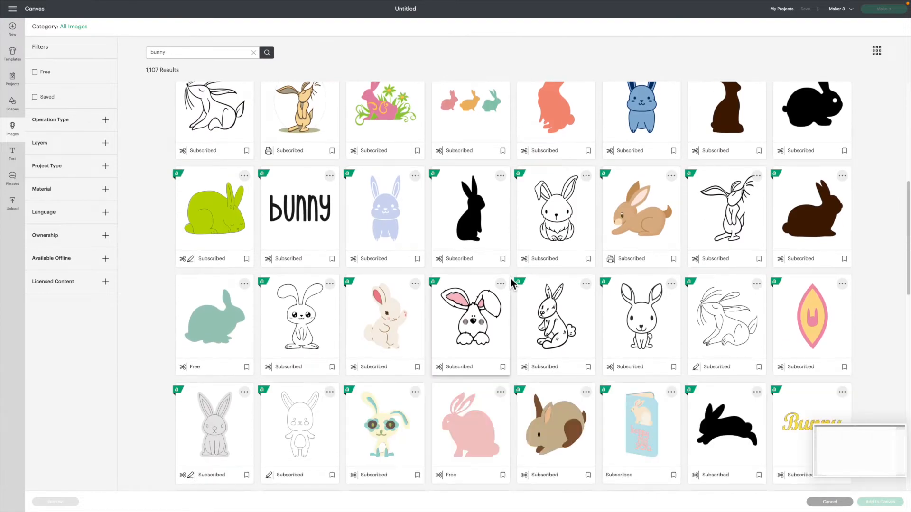
pyautogui.scroll(-9, 512, 284)
# Change the image library search to "bugs bunny"
pyautogui.scroll(15, 512, 284)
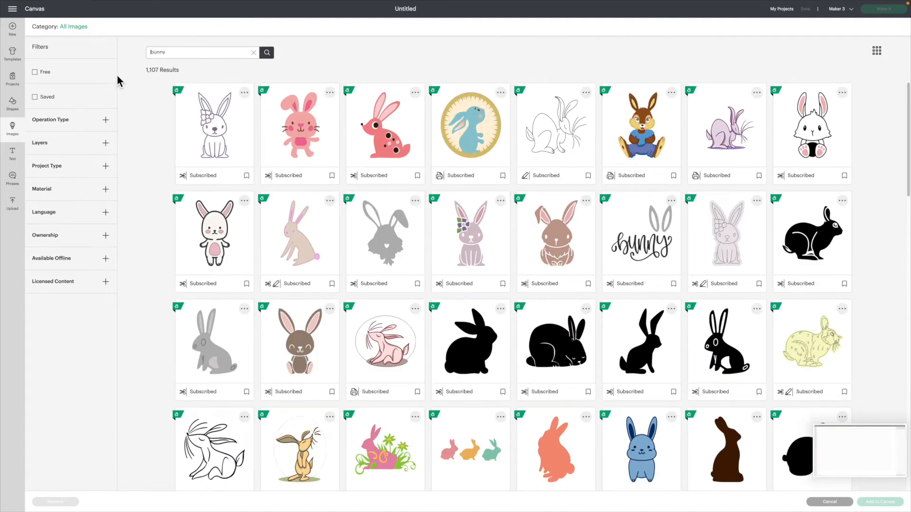
pyautogui.write('bugs')
pyautogui.click(267, 54)
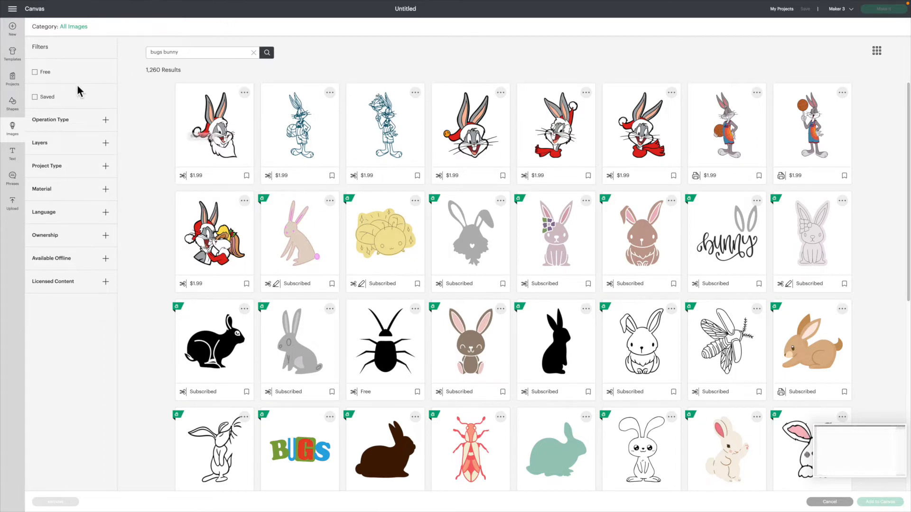
# Add a text object reading "Create" to the canvas
pyautogui.click(19, 162)
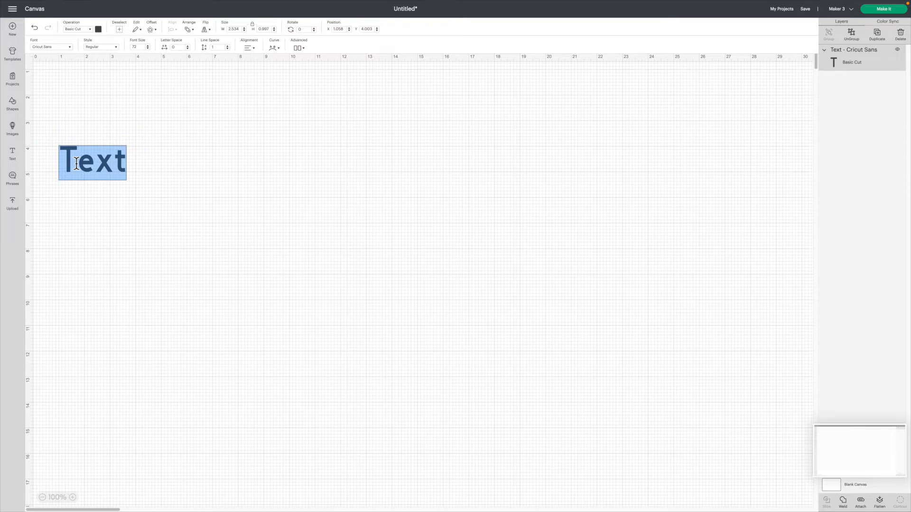
pyautogui.write('Create')
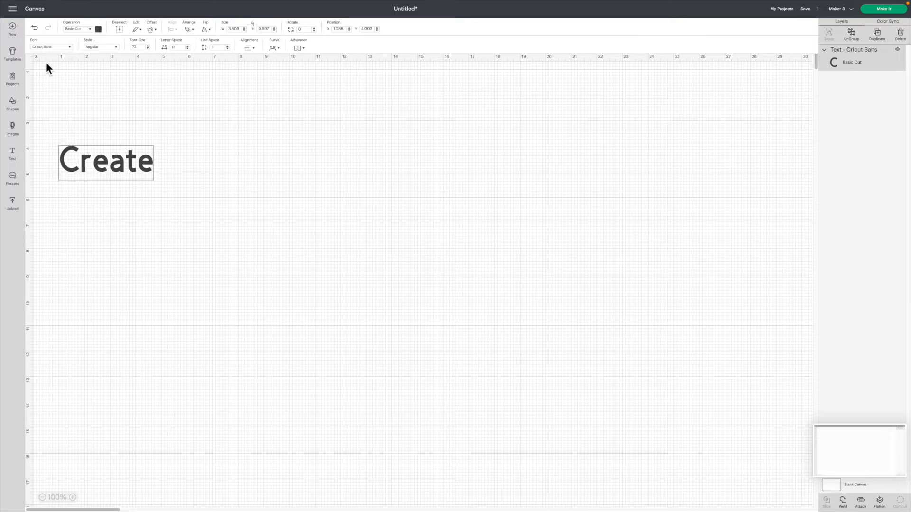
# Browse the fonts for the "Create" text with the kerned-only limit removed, filtering to downloaded fonts and clearing that filter
pyautogui.click(71, 47)
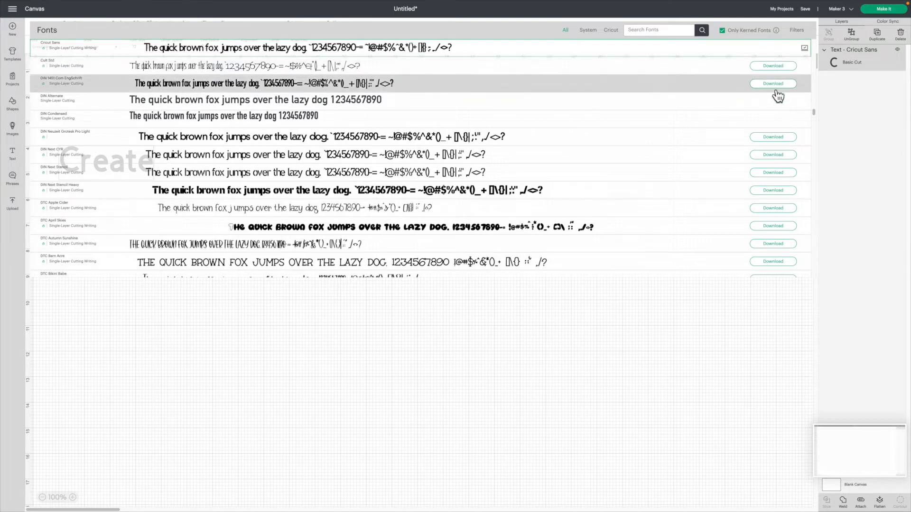
pyautogui.click(759, 32)
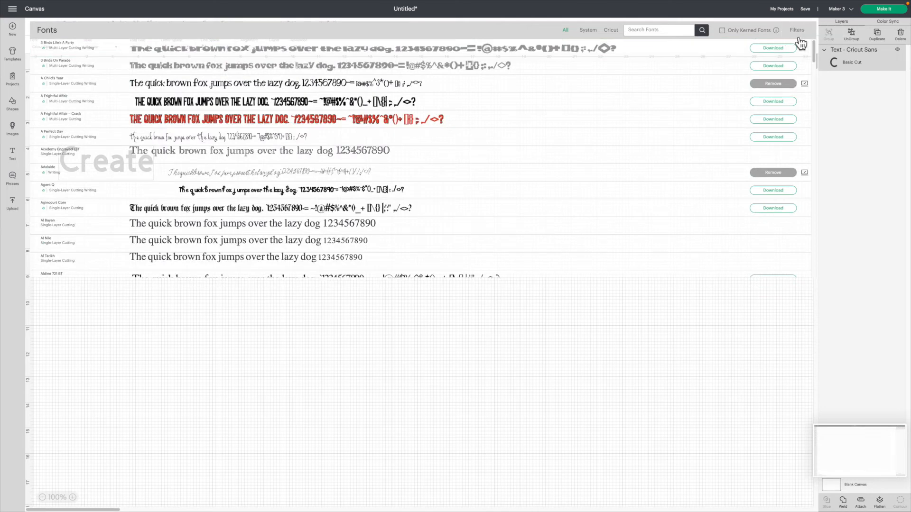
pyautogui.click(798, 31)
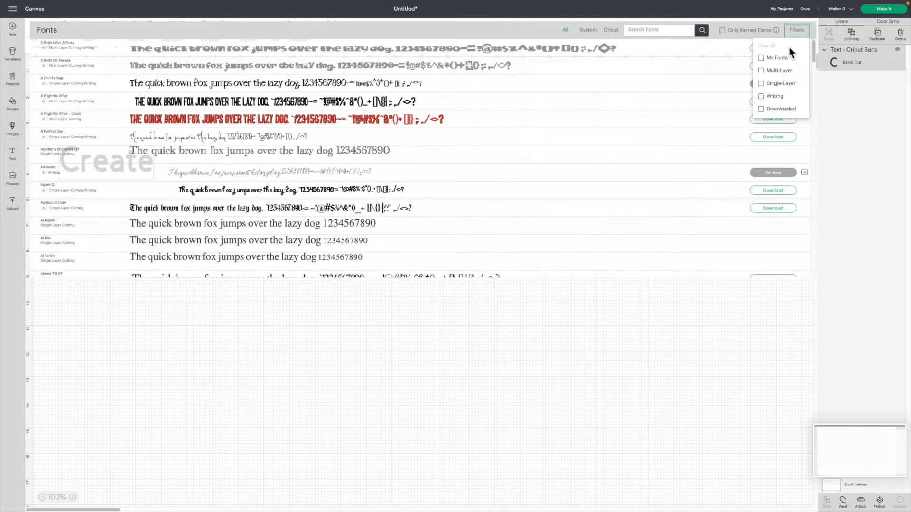
pyautogui.click(770, 110)
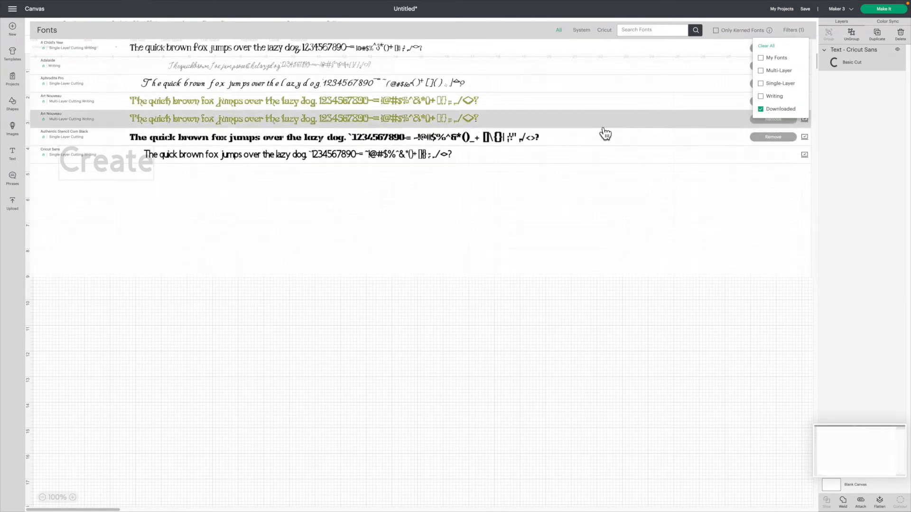
pyautogui.click(766, 46)
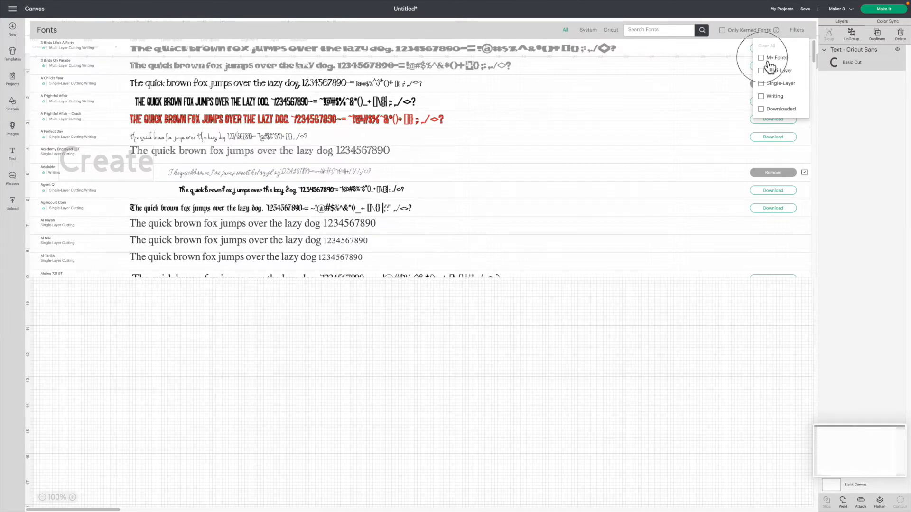
# Filter the font list to My Fonts that support Writing, and clear all filters
pyautogui.click(769, 61)
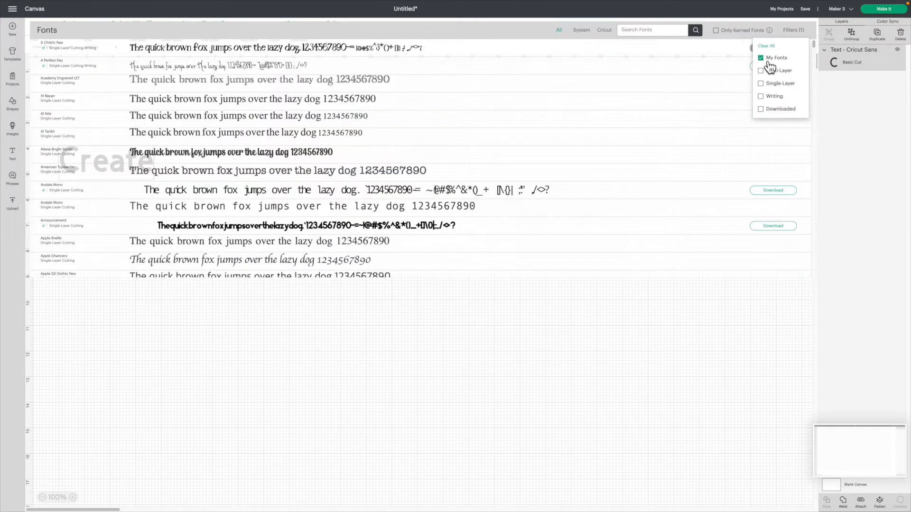
pyautogui.click(769, 100)
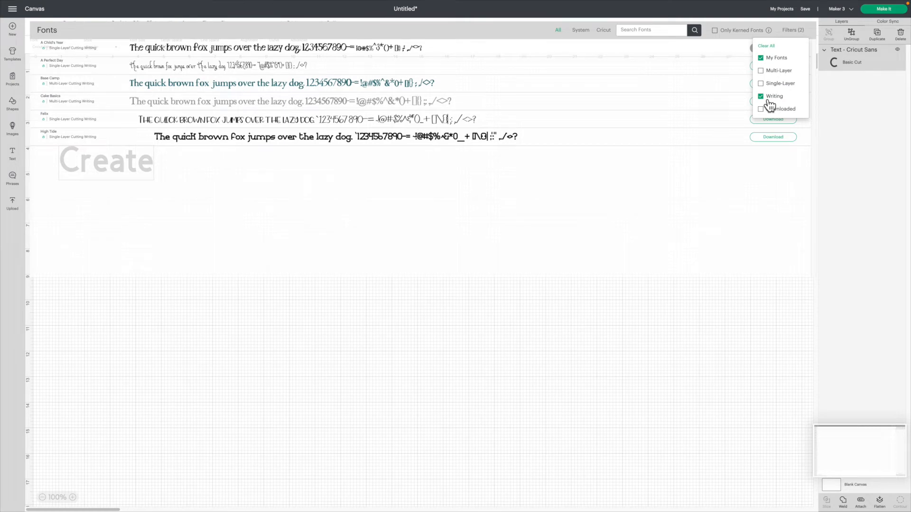
pyautogui.click(767, 46)
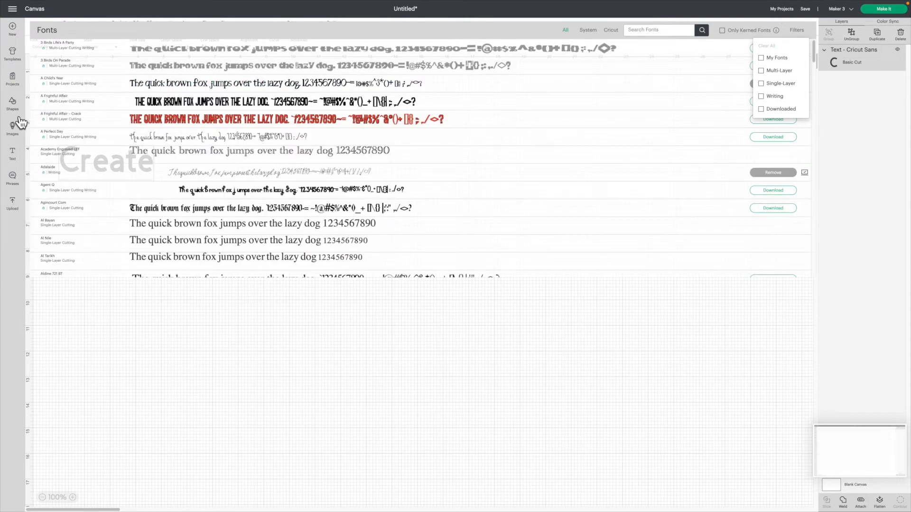
# Search the phrases library for "find joy" and look through the matching phrase designs
pyautogui.click(14, 179)
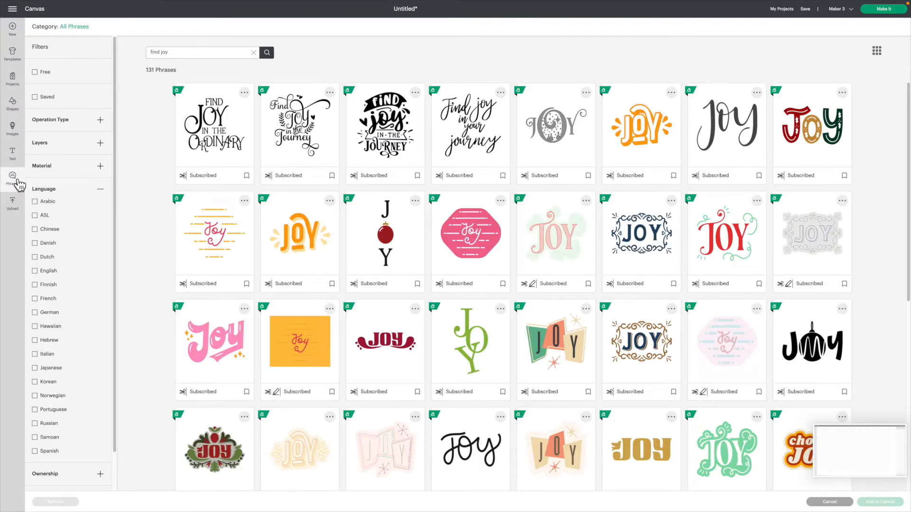
pyautogui.click(176, 53)
pyautogui.moveTo(177, 54); pyautogui.dragTo(143, 57)
pyautogui.click(274, 56)
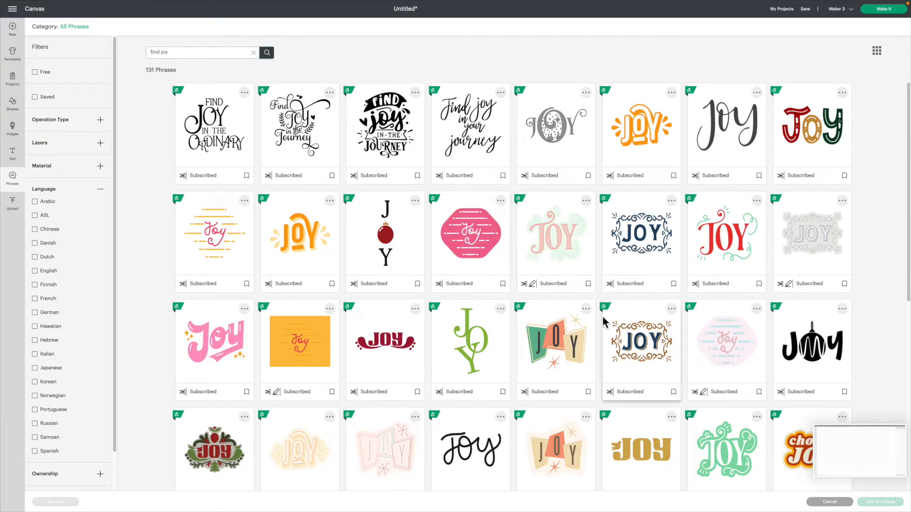
pyautogui.scroll(-8, 714, 326)
pyautogui.scroll(-4, 715, 323)
pyautogui.scroll(-6, 596, 307)
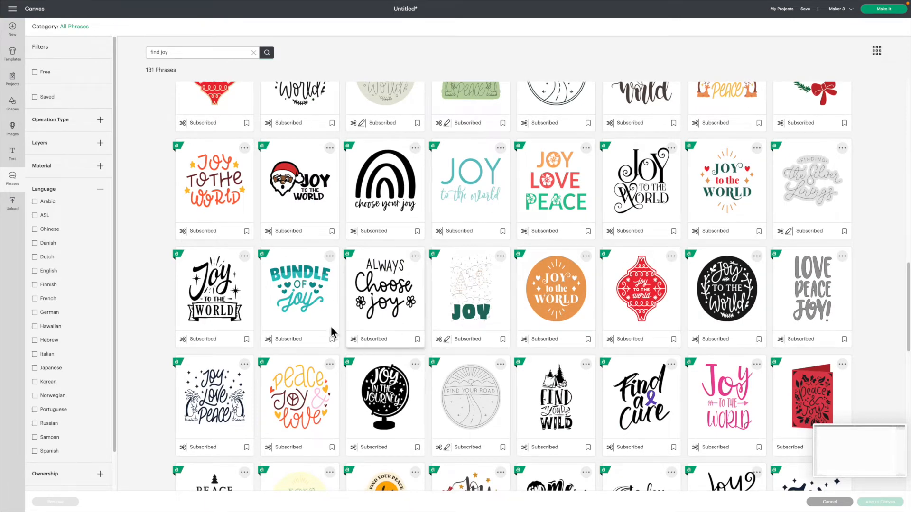
pyautogui.scroll(-4, 306, 316)
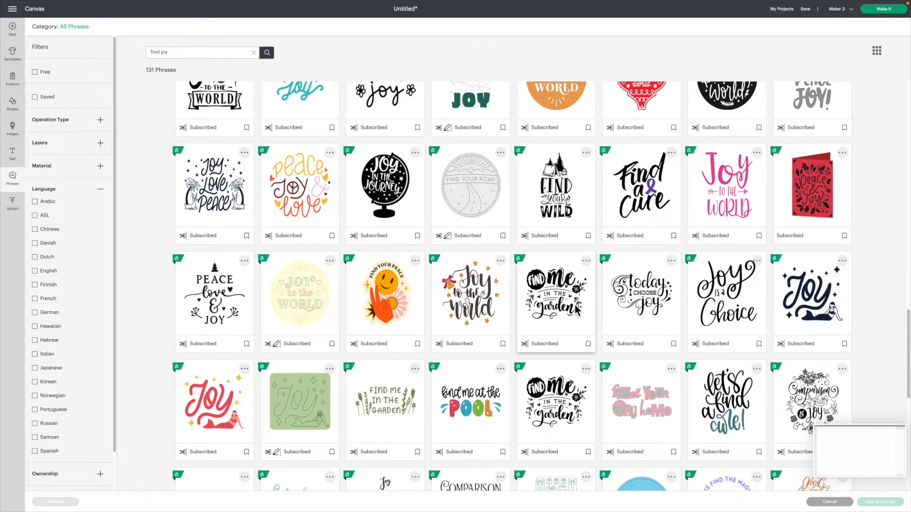
pyautogui.scroll(-5, 575, 306)
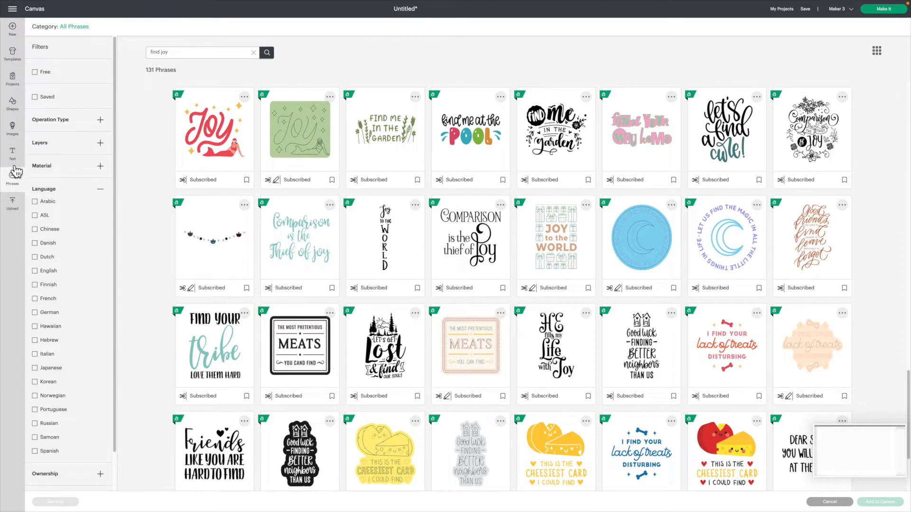
# View the recent uploads and open the page for uploading a new image file
pyautogui.click(14, 211)
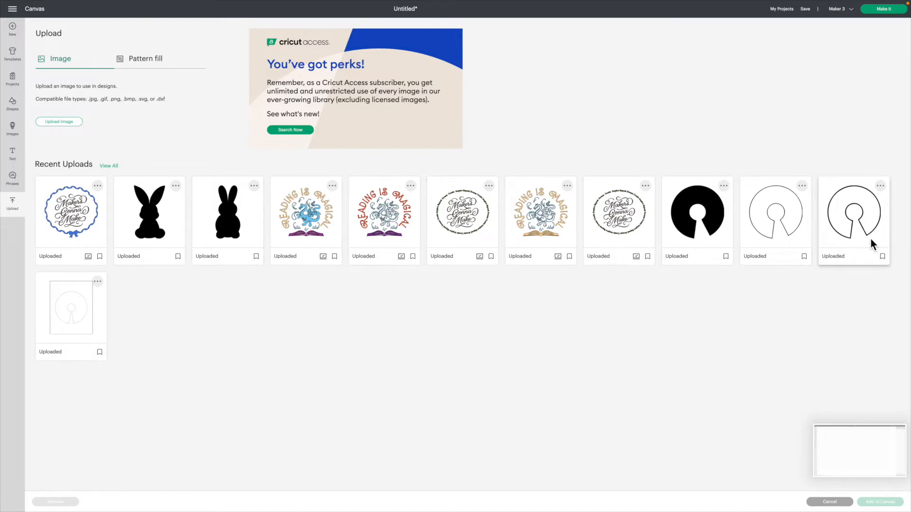
pyautogui.click(61, 123)
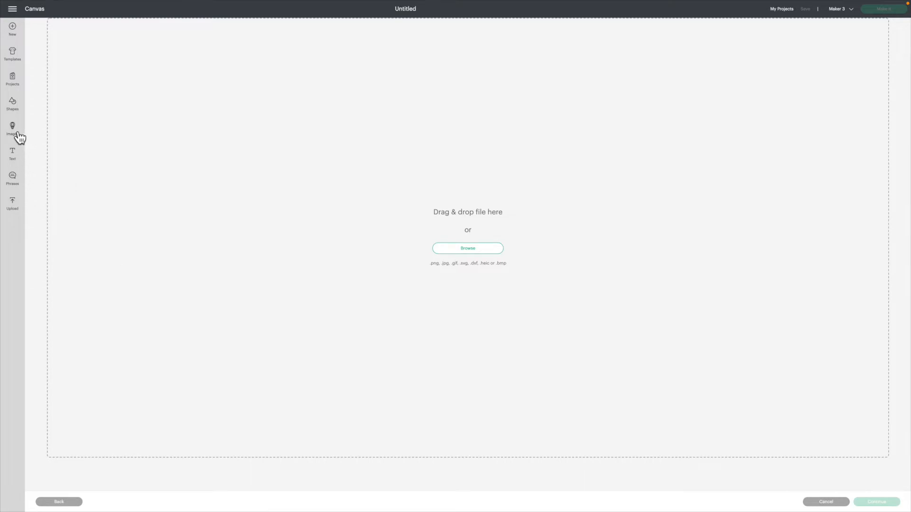
# Add a basic square to the blank canvas and move it to about X 7.6, Y 5.04
pyautogui.click(20, 110)
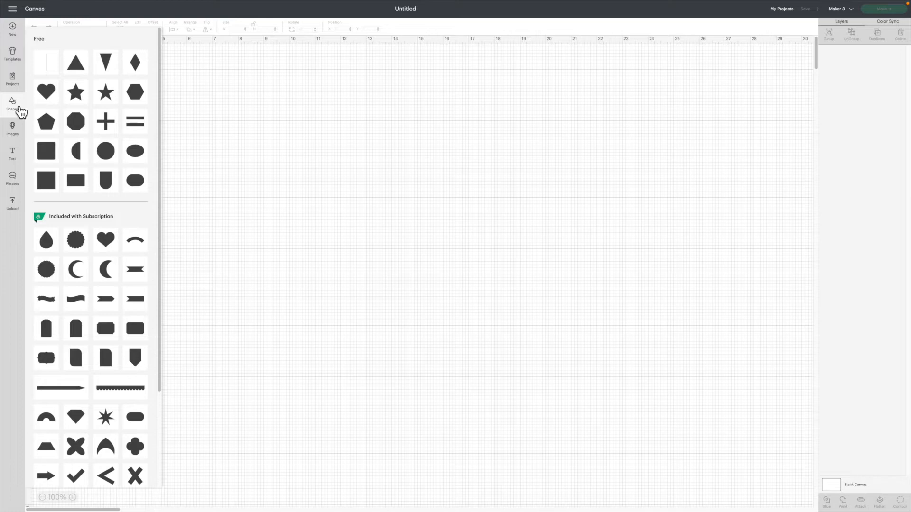
pyautogui.click(52, 183)
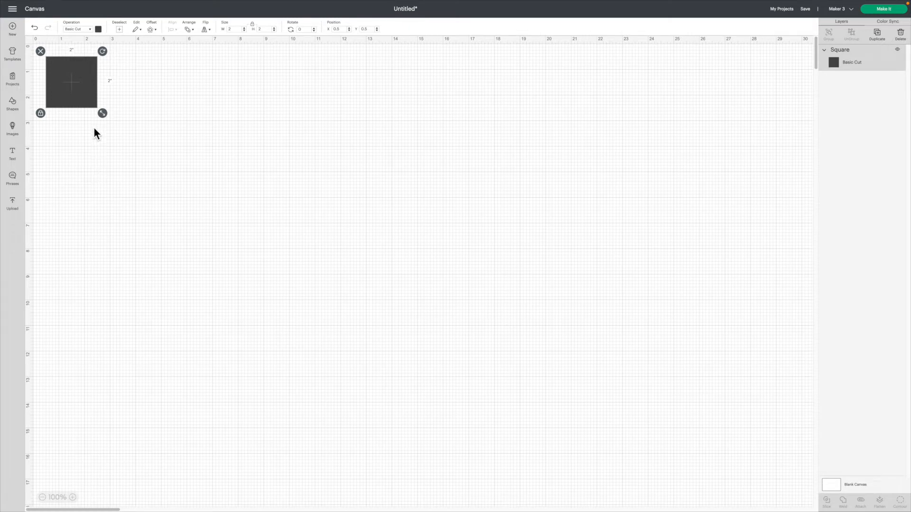
pyautogui.moveTo(71, 79); pyautogui.dragTo(253, 196)
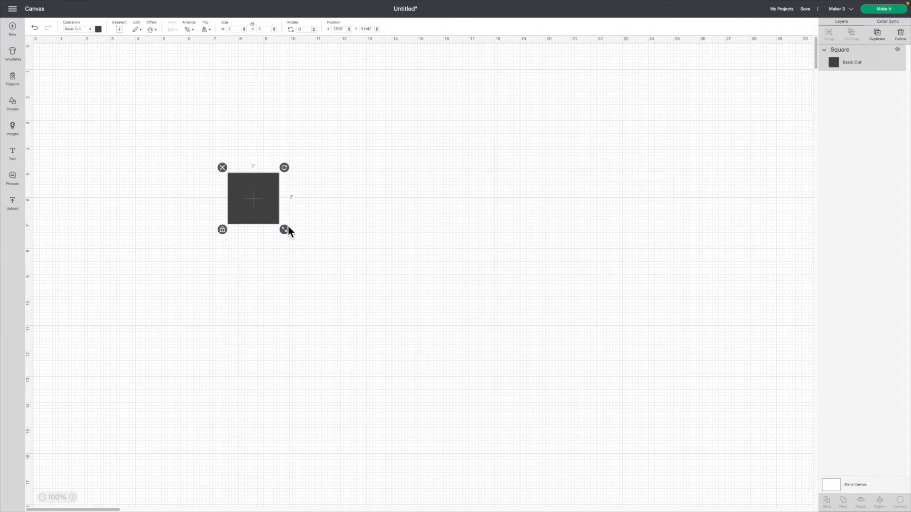
# Enlarge the square proportionally to about 5.65 in, unlock its proportions and stretch it to about 8.4 in wide by 7.7 in high
pyautogui.moveTo(285, 230)
pyautogui.mouseDown()
pyautogui.moveTo(345, 270)
pyautogui.moveTo(331, 274)
pyautogui.moveTo(295, 239)
pyautogui.mouseUp()
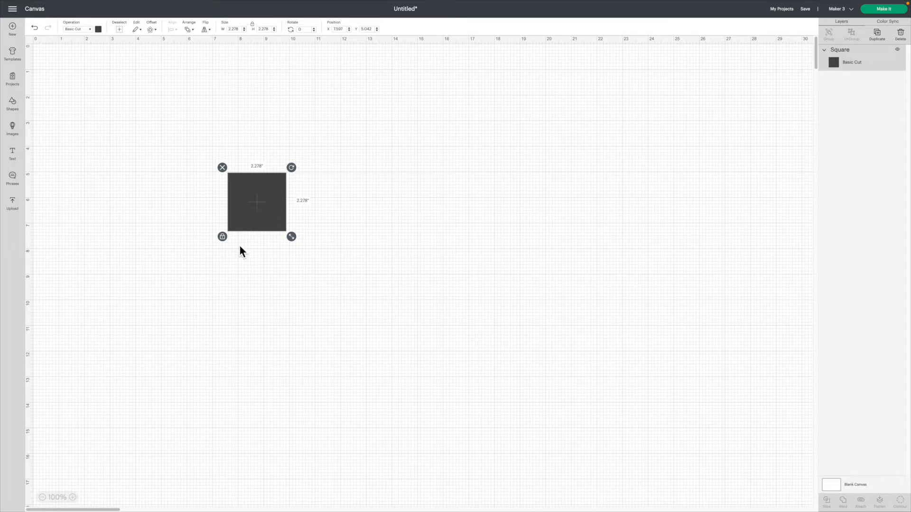
pyautogui.moveTo(291, 236); pyautogui.dragTo(379, 280)
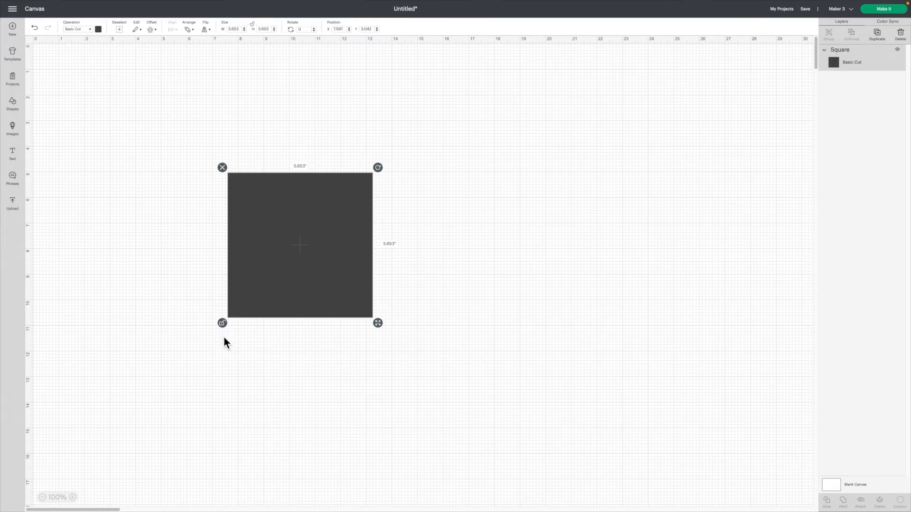
pyautogui.moveTo(378, 324); pyautogui.dragTo(455, 336)
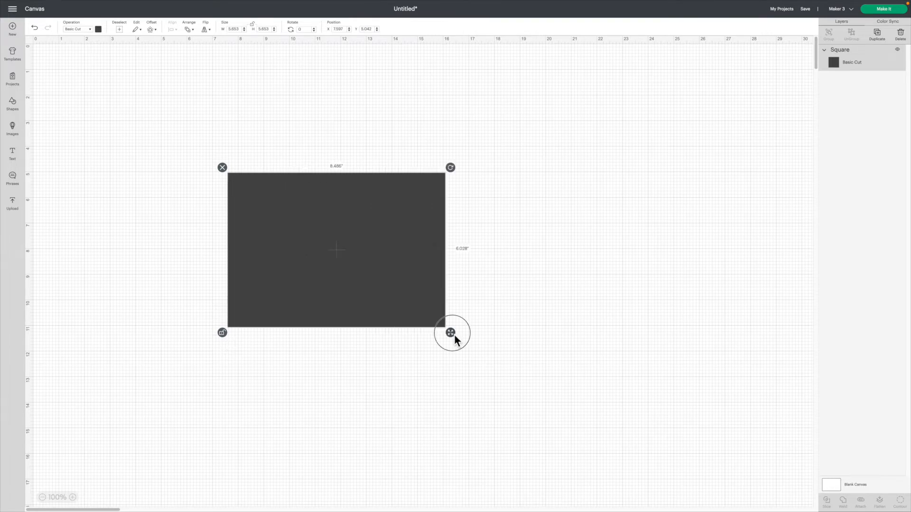
pyautogui.moveTo(455, 335); pyautogui.dragTo(460, 377)
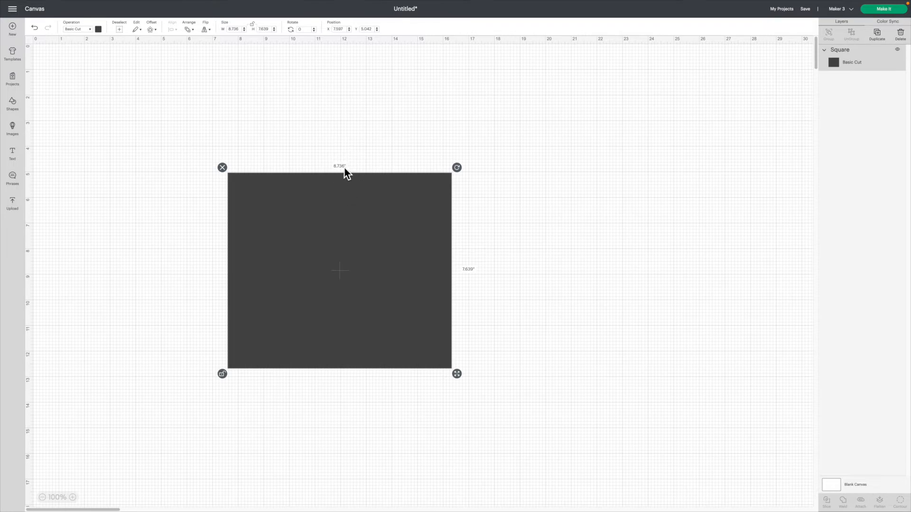
pyautogui.moveTo(462, 380)
pyautogui.mouseDown()
pyautogui.moveTo(466, 365)
pyautogui.moveTo(417, 366)
pyautogui.moveTo(462, 344)
pyautogui.moveTo(445, 376)
pyautogui.mouseUp()
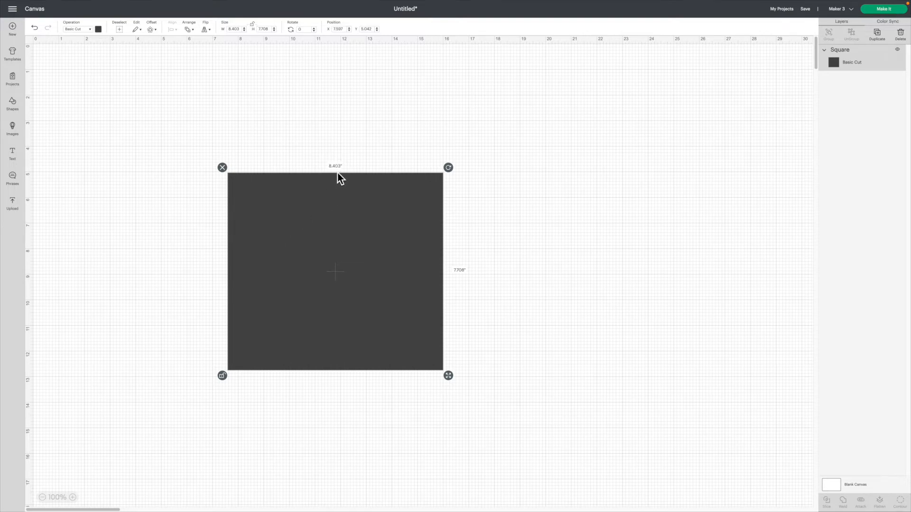
# Set the square's width to 11 in and height to 8.5 in, and move it to about X 2.1, Y 1.06
pyautogui.click(237, 30)
pyautogui.write('11')
pyautogui.press('Return')
pyautogui.click(272, 31)
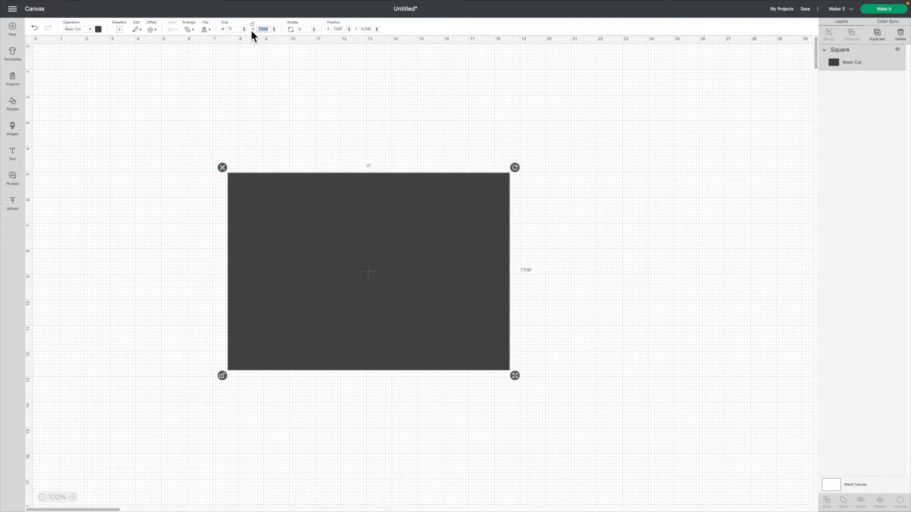
pyautogui.write('8.5')
pyautogui.press('Return')
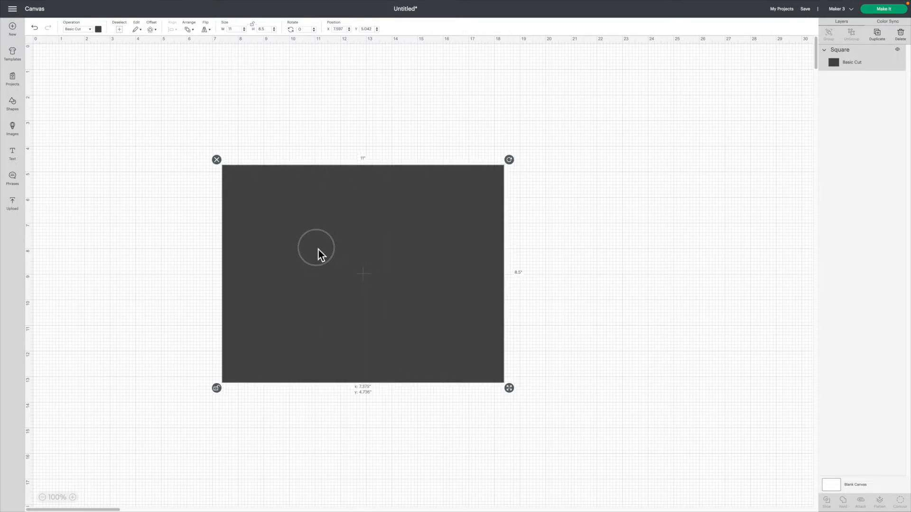
pyautogui.moveTo(319, 254); pyautogui.dragTo(185, 157)
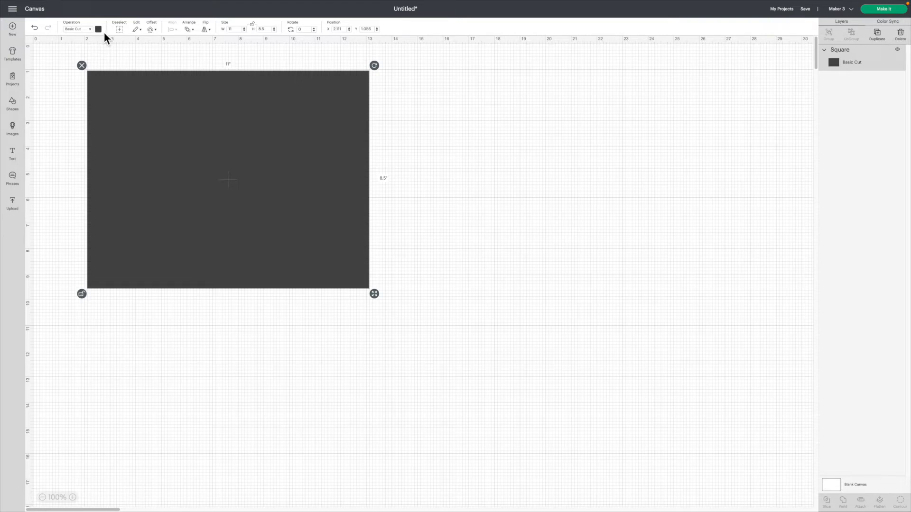
# Change the 11 by 8.5 in rectangle's material color to light yellow and deselect it
pyautogui.click(99, 29)
pyautogui.click(159, 70)
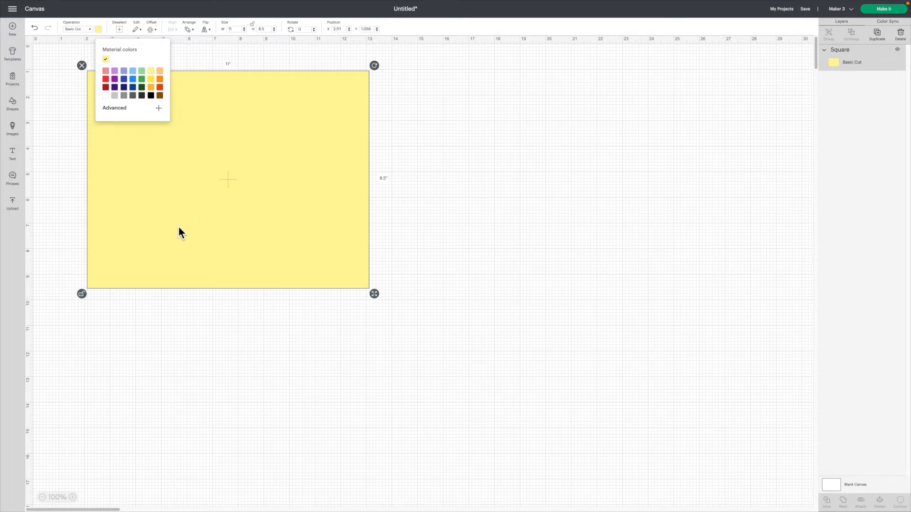
pyautogui.click(137, 315)
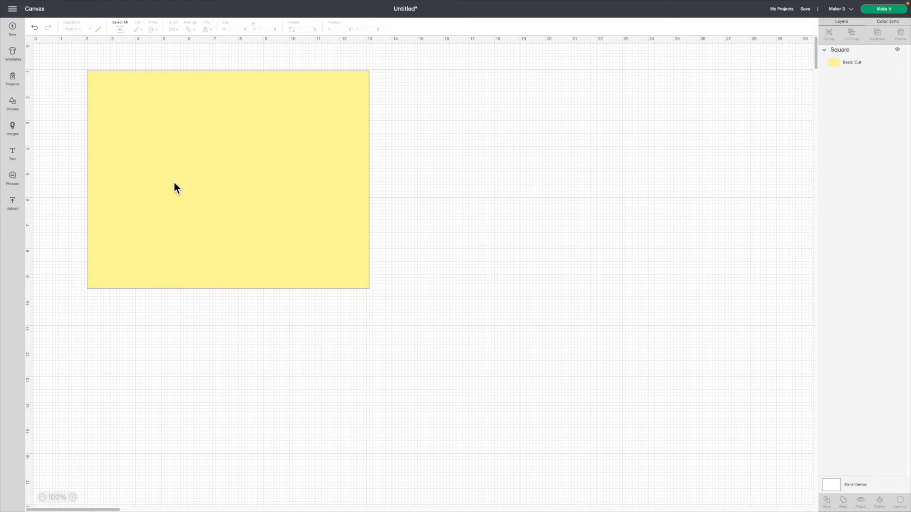
# Add a vertical score line over the middle of the yellow rectangle and lengthen it to about 8.65 in
pyautogui.click(19, 110)
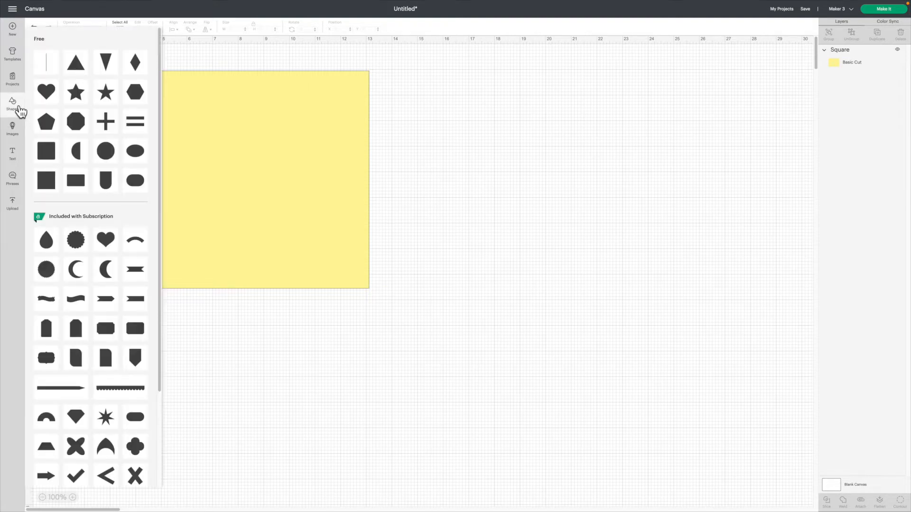
pyautogui.click(50, 62)
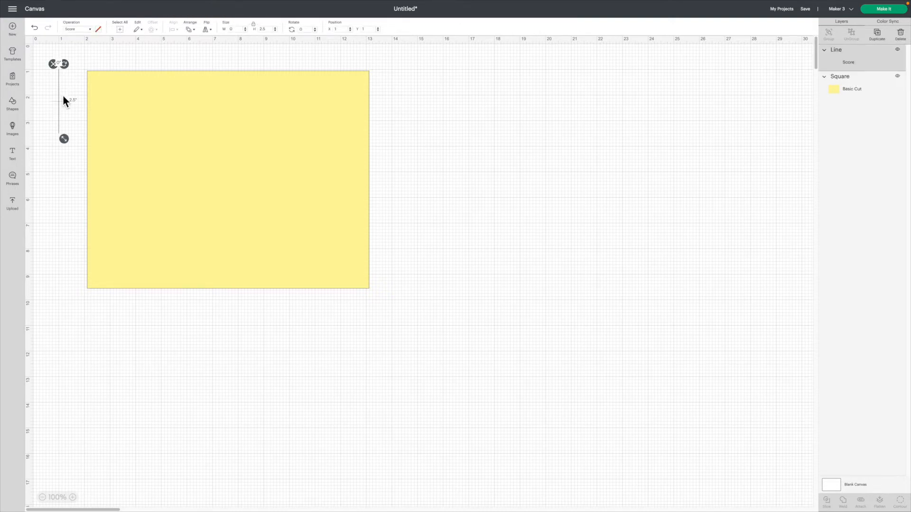
pyautogui.moveTo(62, 96); pyautogui.dragTo(217, 105)
pyautogui.moveTo(226, 165); pyautogui.dragTo(266, 312)
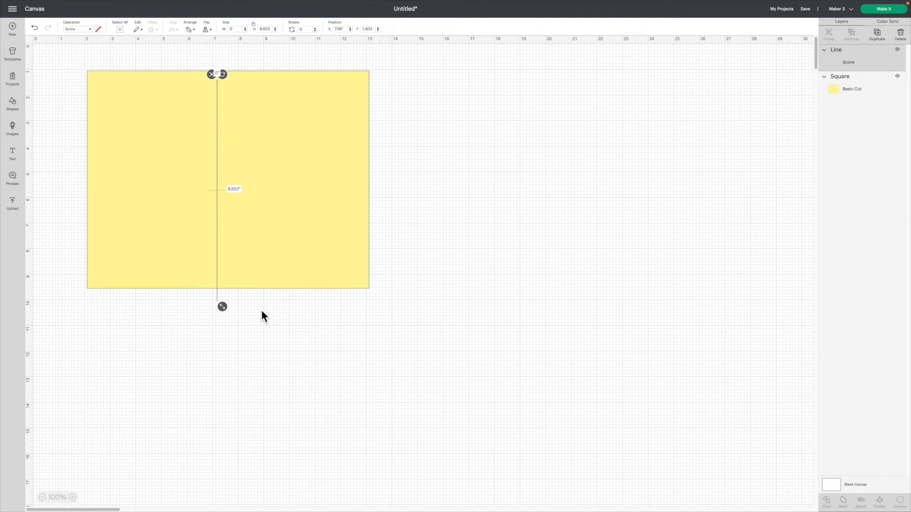
pyautogui.moveTo(221, 216); pyautogui.dragTo(231, 198)
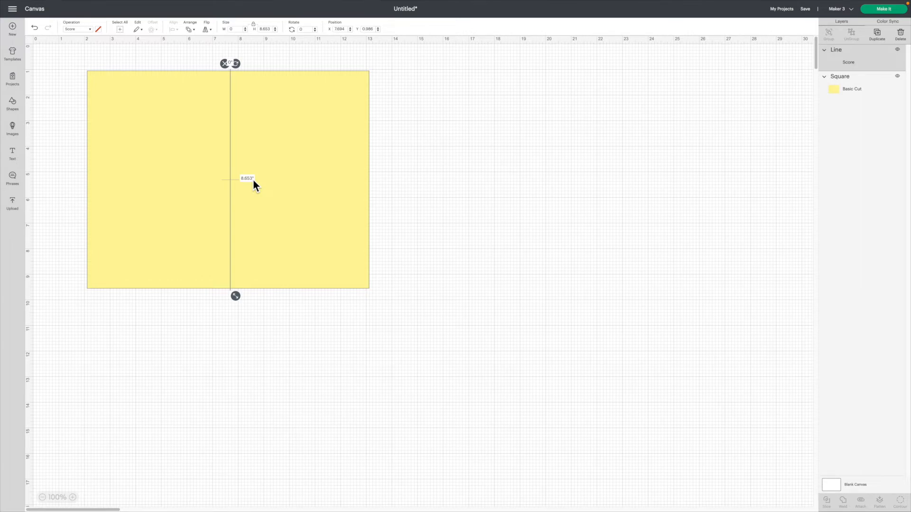
# Set the score line's height to 8.5 in and move it off center to about X 6.96, Y 0.89
pyautogui.click(274, 32)
pyautogui.press('Return')
pyautogui.moveTo(236, 122); pyautogui.dragTo(214, 119)
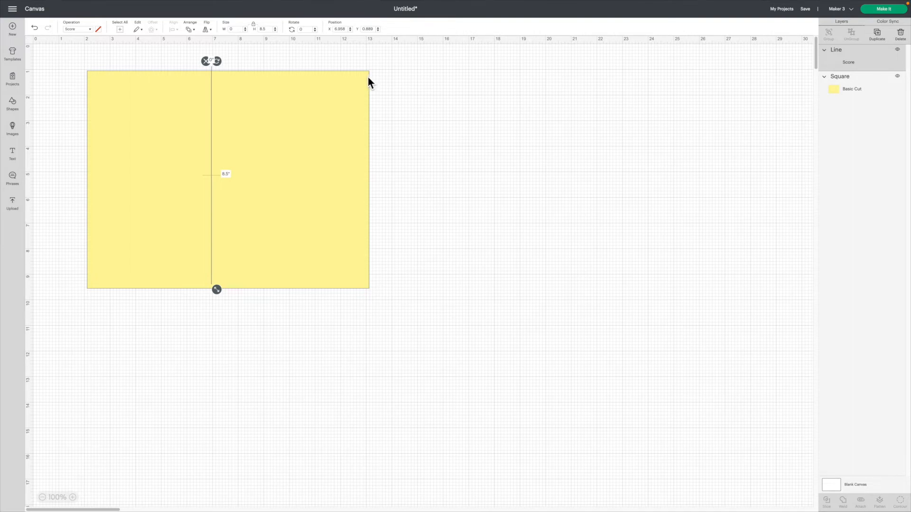
# Select the score line and the yellow rectangle together, and clear the selection
pyautogui.moveTo(402, 311); pyautogui.dragTo(66, 46)
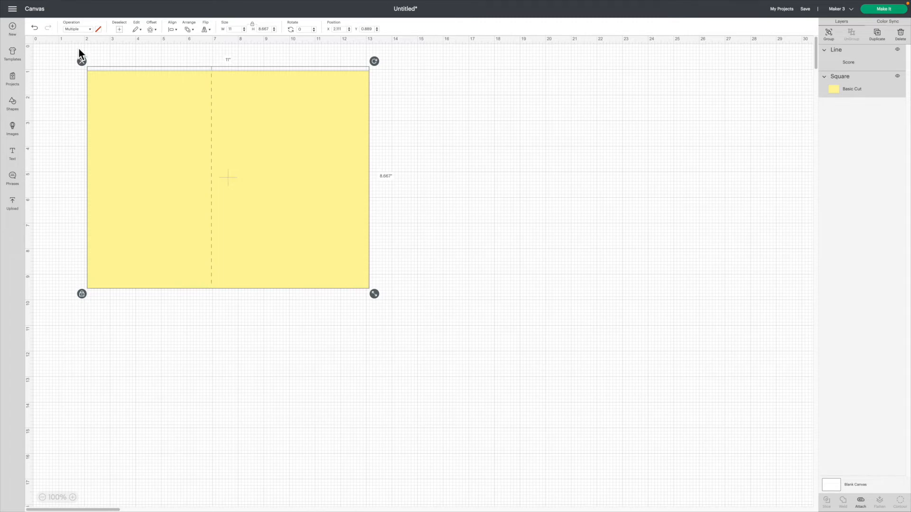
pyautogui.click(796, 75)
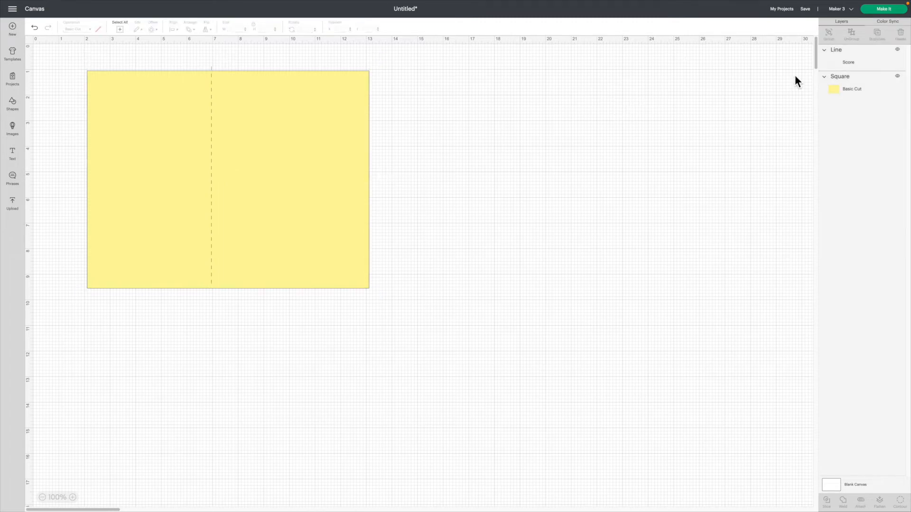
# Select the score line and the yellow rectangle together and center them horizontally on each other
pyautogui.click(861, 57)
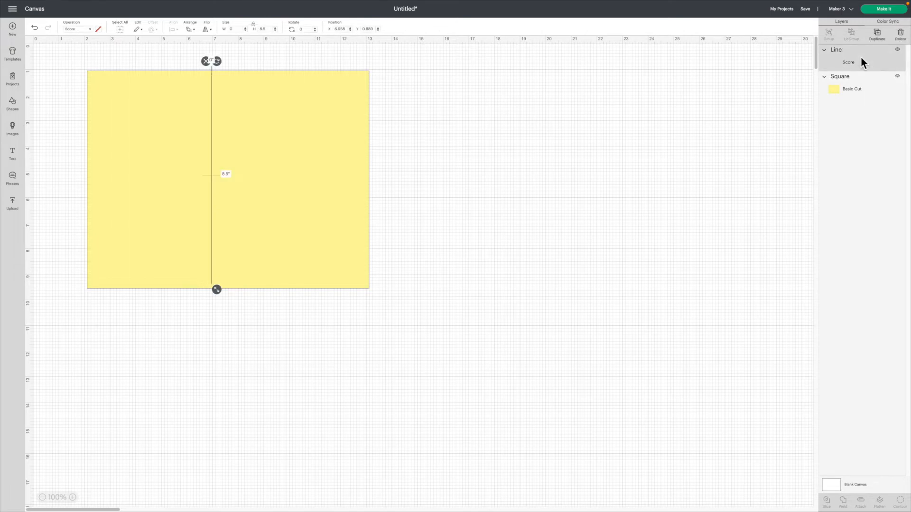
pyautogui.click(866, 85)
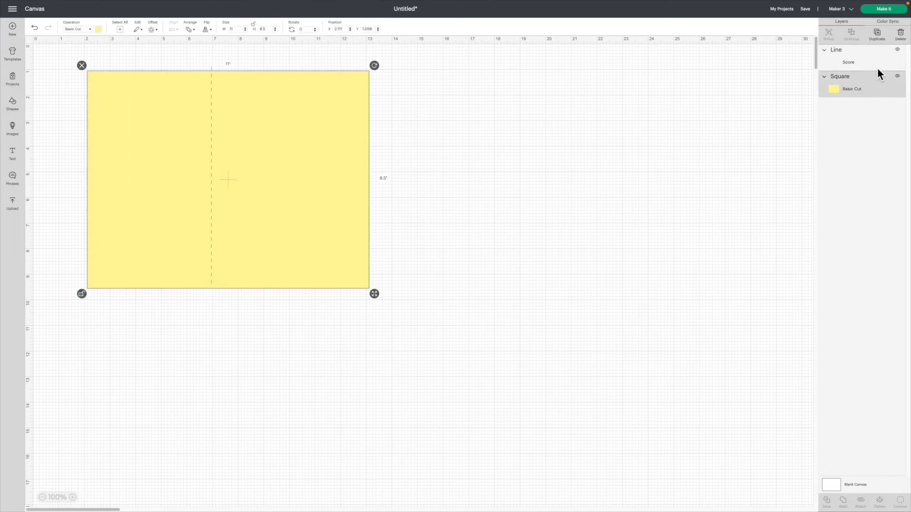
pyautogui.keyDown('shift'); pyautogui.click(873, 67); pyautogui.keyUp('shift')
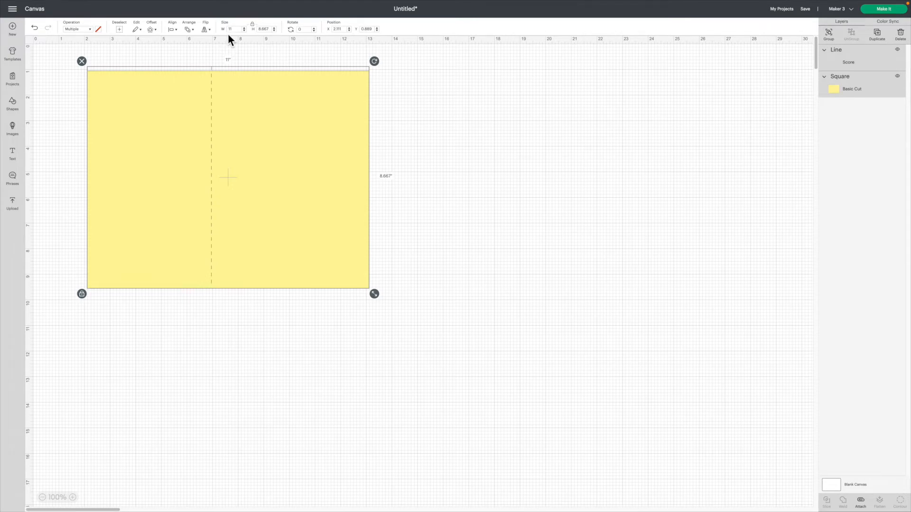
pyautogui.click(176, 29)
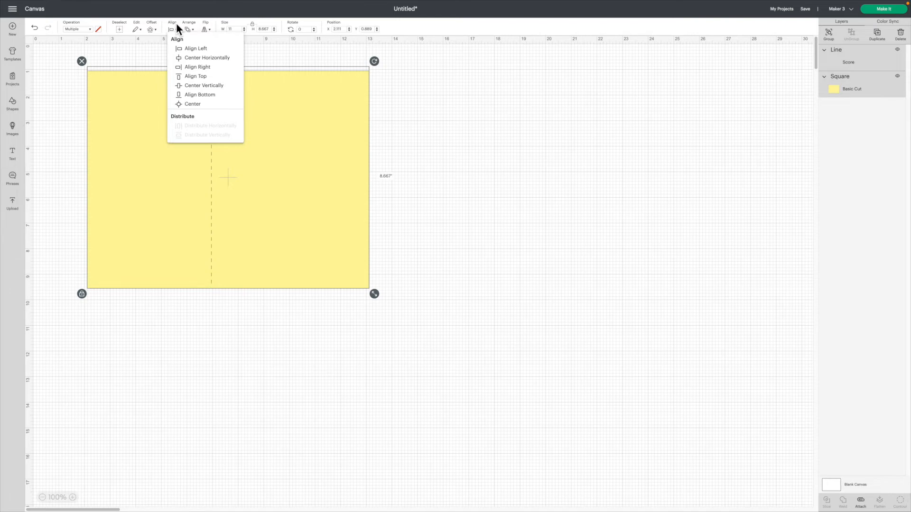
pyautogui.click(202, 57)
pyautogui.click(198, 59)
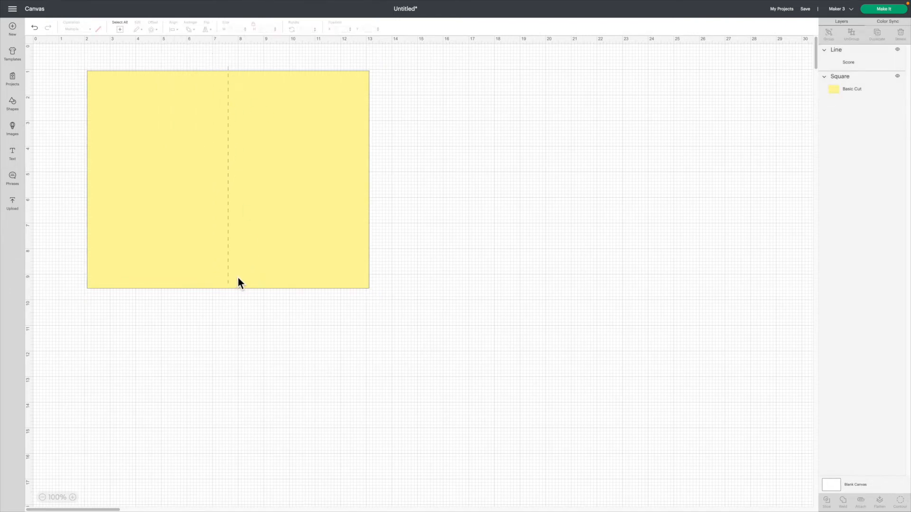
# Reselect the score line and the yellow rectangle and center them vertically on each other
pyautogui.moveTo(78, 61); pyautogui.dragTo(420, 319)
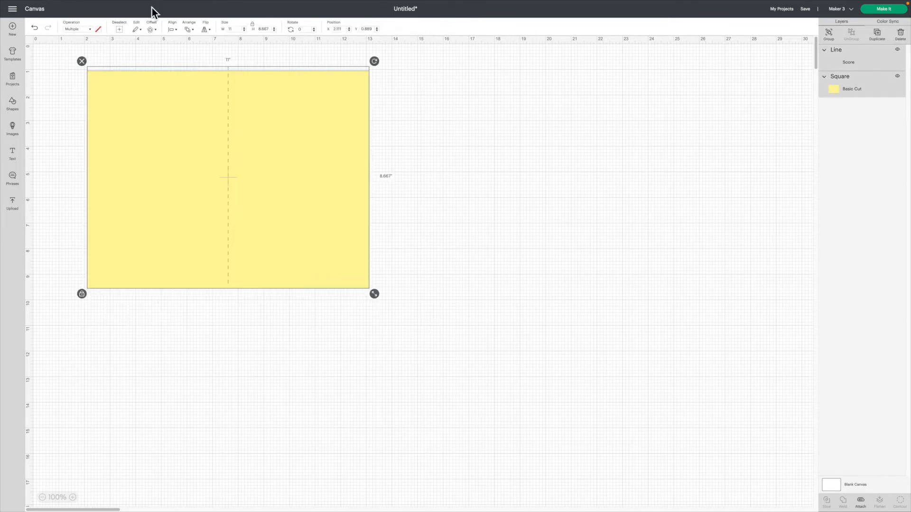
pyautogui.click(179, 29)
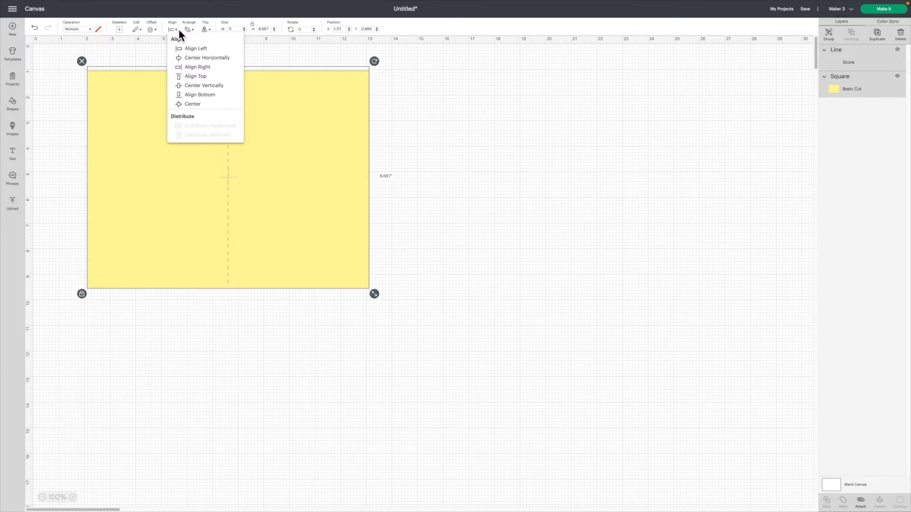
pyautogui.click(209, 89)
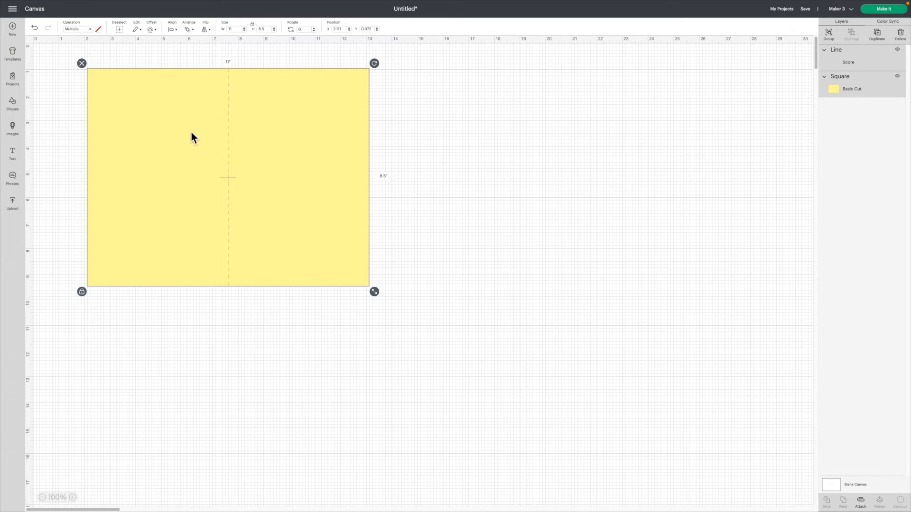
pyautogui.click(176, 30)
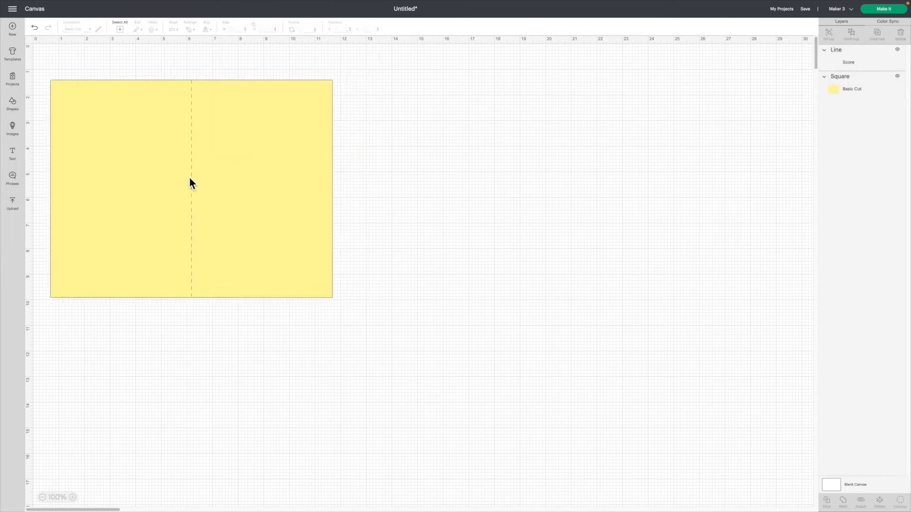
# Try moving the yellow rectangle away from the score line to about X 4.8, Y 1.44, and undo the move
pyautogui.moveTo(189, 178); pyautogui.dragTo(290, 179)
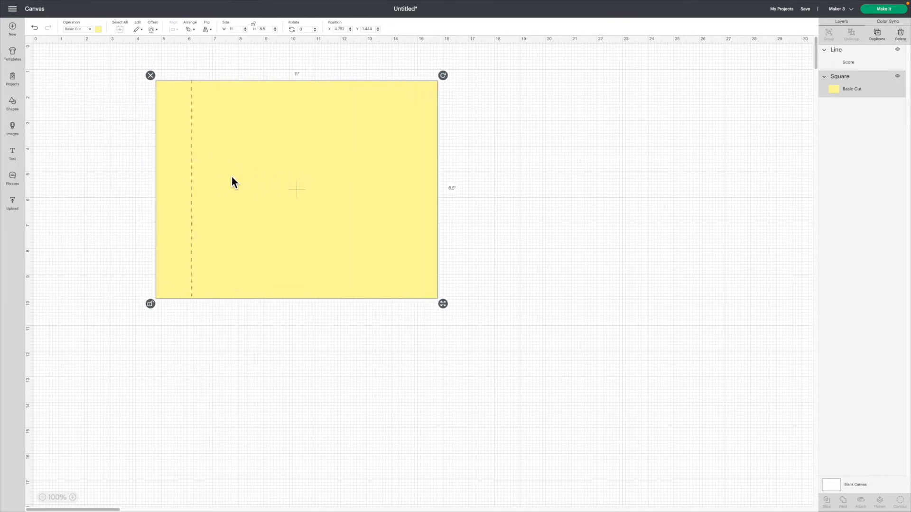
pyautogui.hotkey('ctrl', 'z')
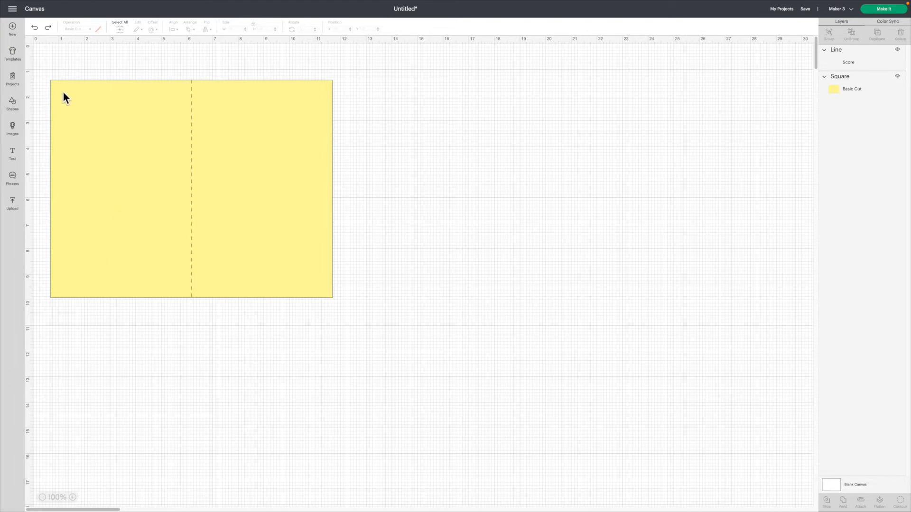
pyautogui.click(35, 27)
pyautogui.click(48, 27)
# Select the yellow rectangle and its score line and attach them to each other
pyautogui.moveTo(384, 327); pyautogui.dragTo(32, 44)
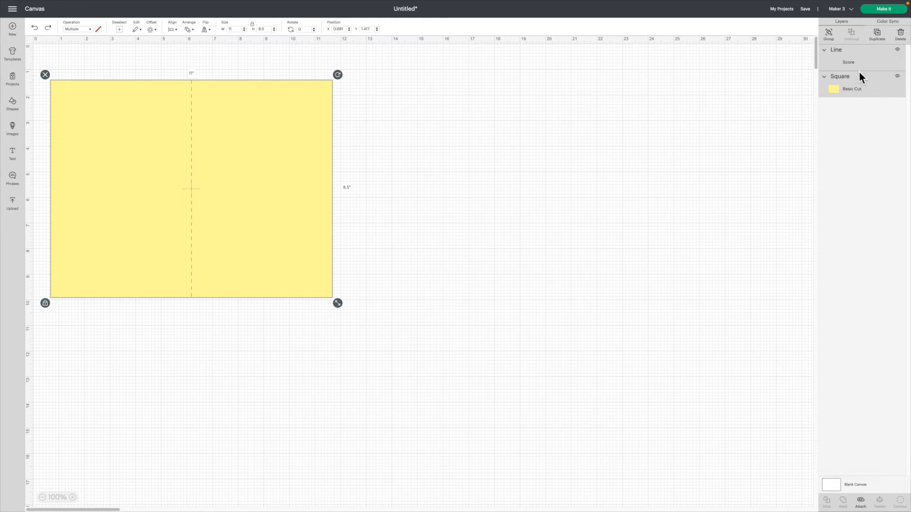
pyautogui.moveTo(865, 507)
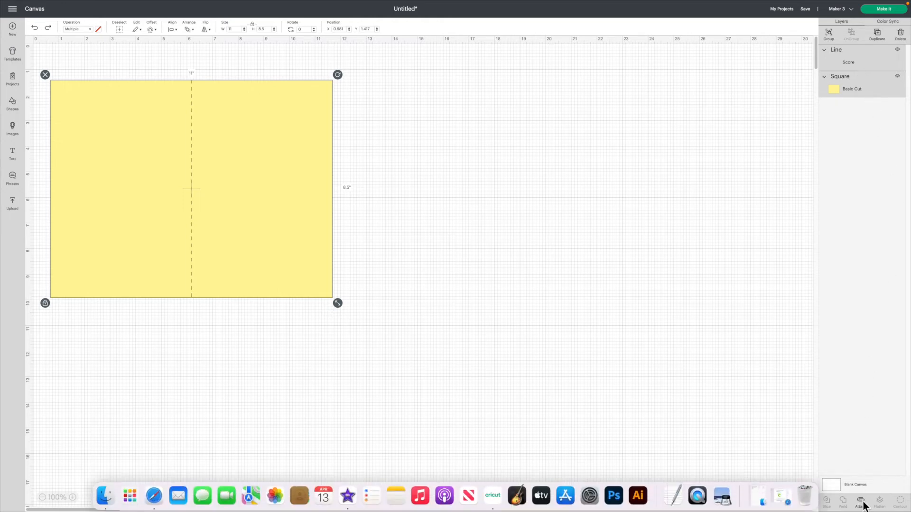
pyautogui.click(865, 505)
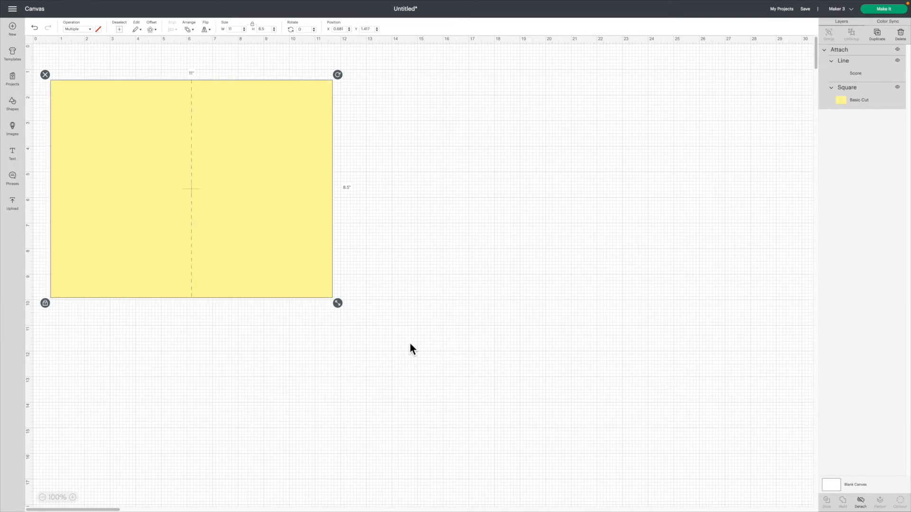
# Move the attached card around the canvas, place it at about X 1.1, Y 1.24, and deselect it
pyautogui.moveTo(285, 268); pyautogui.dragTo(329, 177)
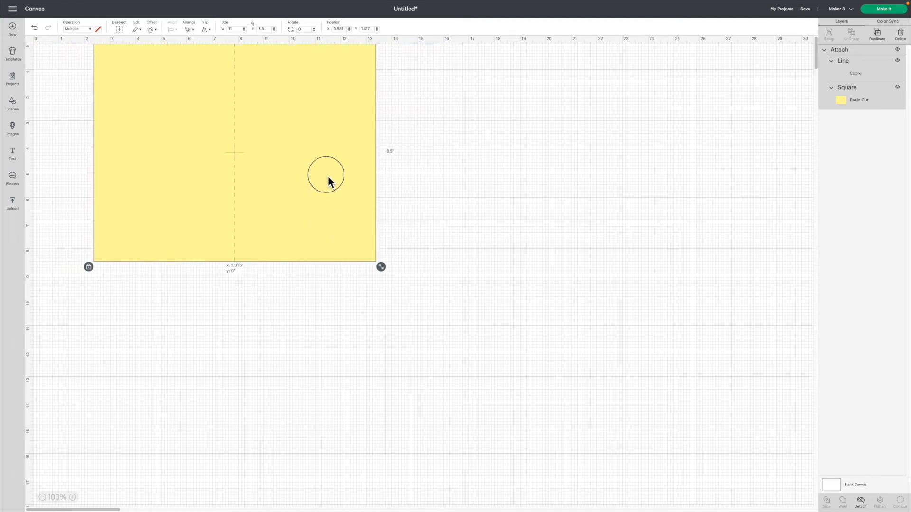
pyautogui.moveTo(328, 177); pyautogui.dragTo(296, 258)
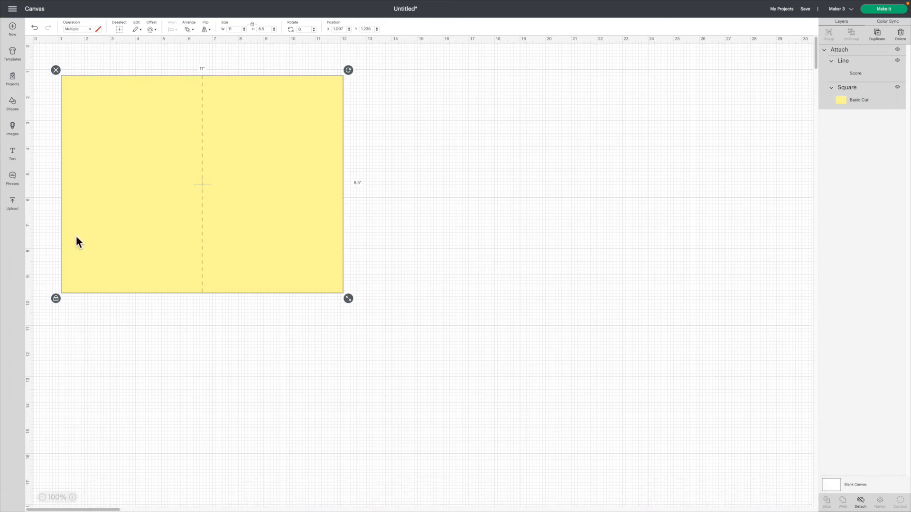
pyautogui.click(429, 172)
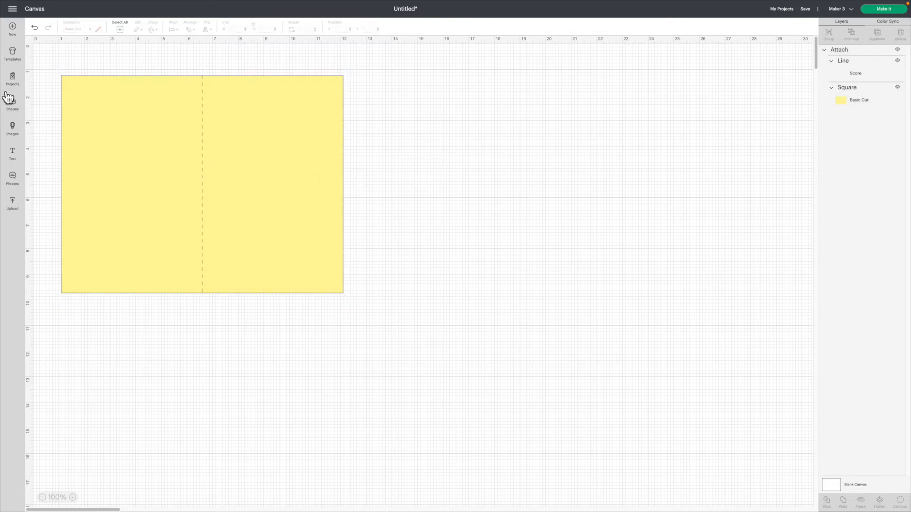
# Add a star on the empty canvas beside the card and enlarge it to about 5.78 by 5.5 in
pyautogui.click(11, 108)
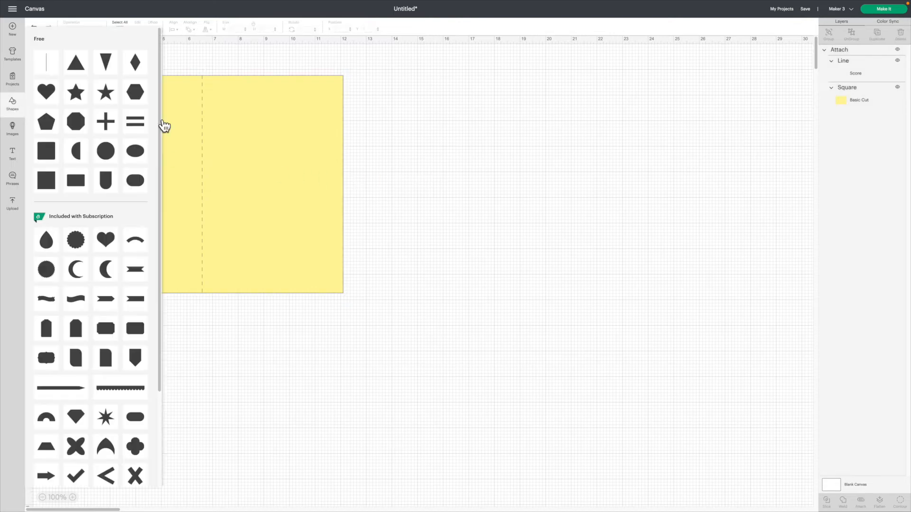
pyautogui.click(82, 93)
pyautogui.click(580, 191)
pyautogui.moveTo(108, 113); pyautogui.dragTo(503, 136)
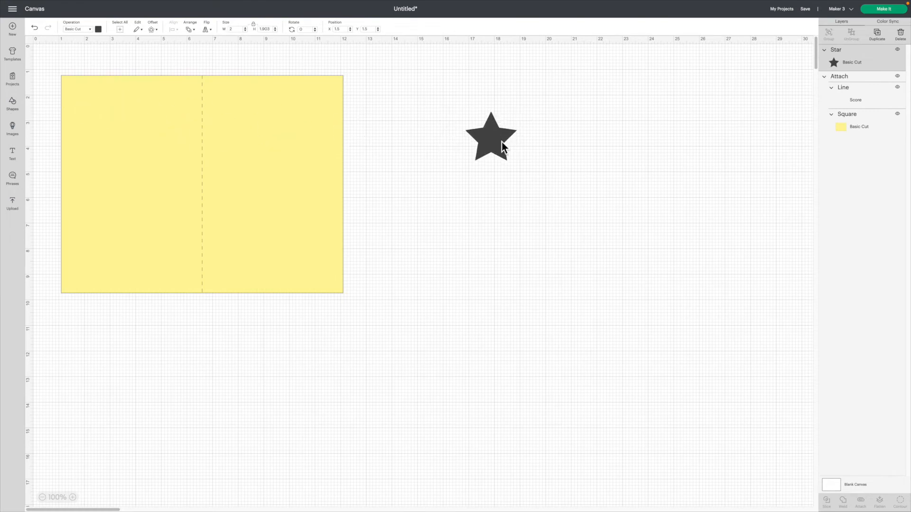
pyautogui.moveTo(525, 168); pyautogui.dragTo(618, 259)
# Change the star's material color to light purple and deselect it
pyautogui.click(98, 29)
pyautogui.click(115, 71)
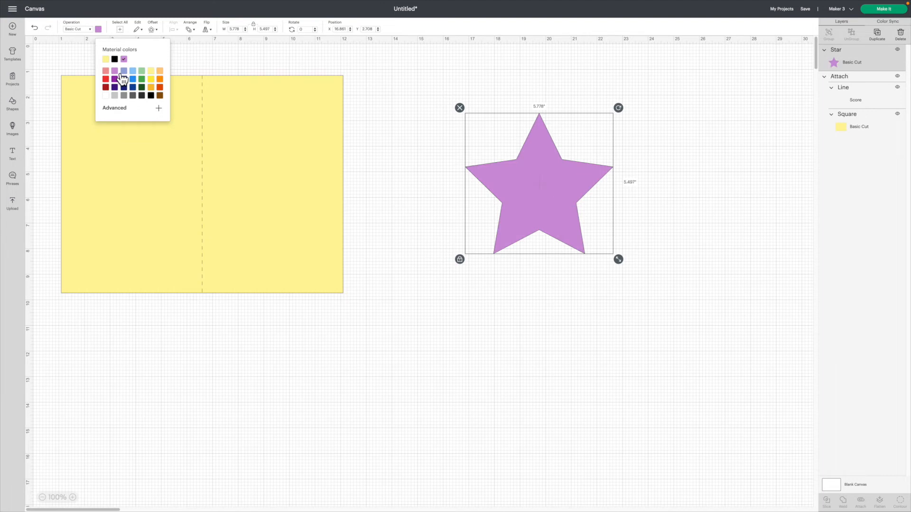
pyautogui.click(355, 70)
# Add a hexagon over the purple star, sized and placed so that only the star's points stick out
pyautogui.click(11, 113)
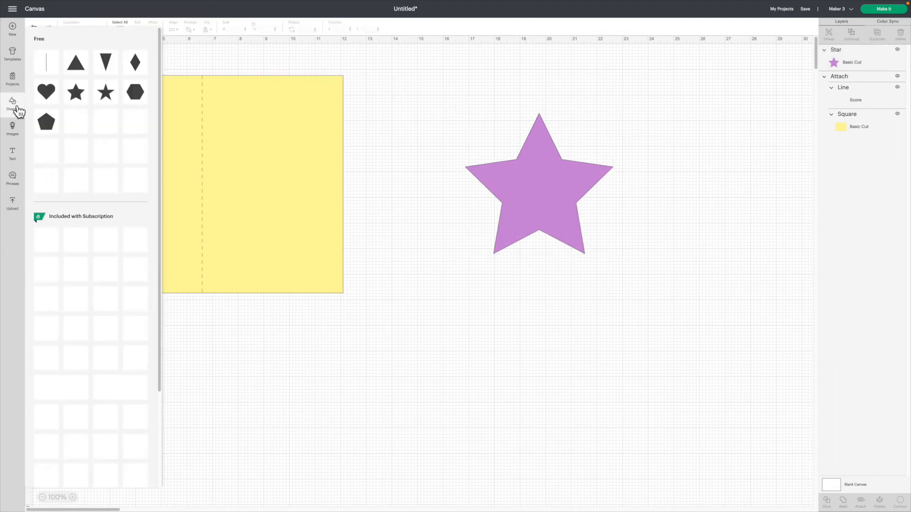
pyautogui.click(145, 102)
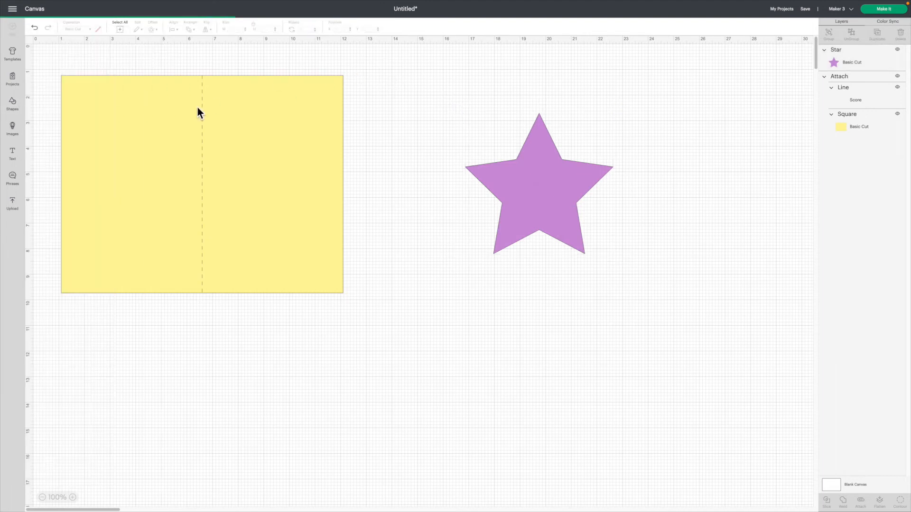
pyautogui.moveTo(119, 121); pyautogui.dragTo(586, 211)
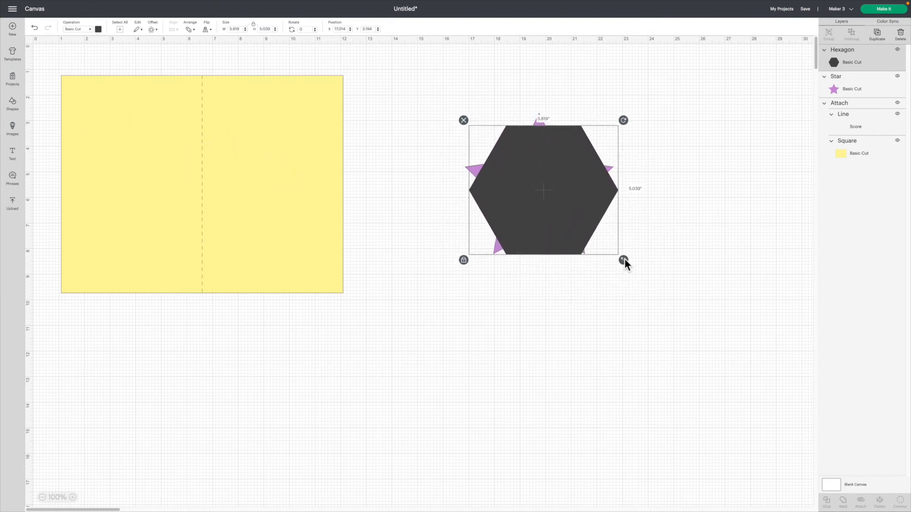
pyautogui.moveTo(623, 260); pyautogui.dragTo(600, 240)
pyautogui.moveTo(559, 204); pyautogui.dragTo(568, 219)
pyautogui.click(445, 233)
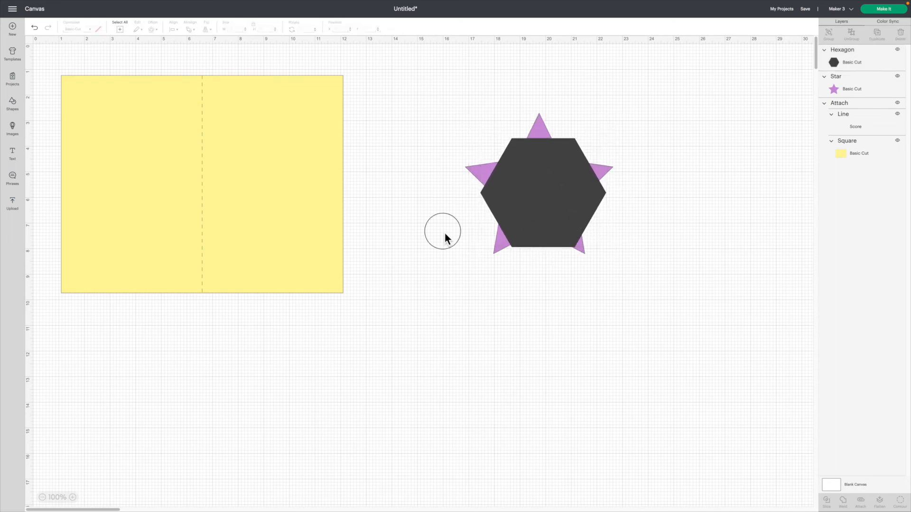
# Center the star and the hexagon on each other, both horizontally and vertically, and deselect them
pyautogui.moveTo(454, 87); pyautogui.dragTo(658, 315)
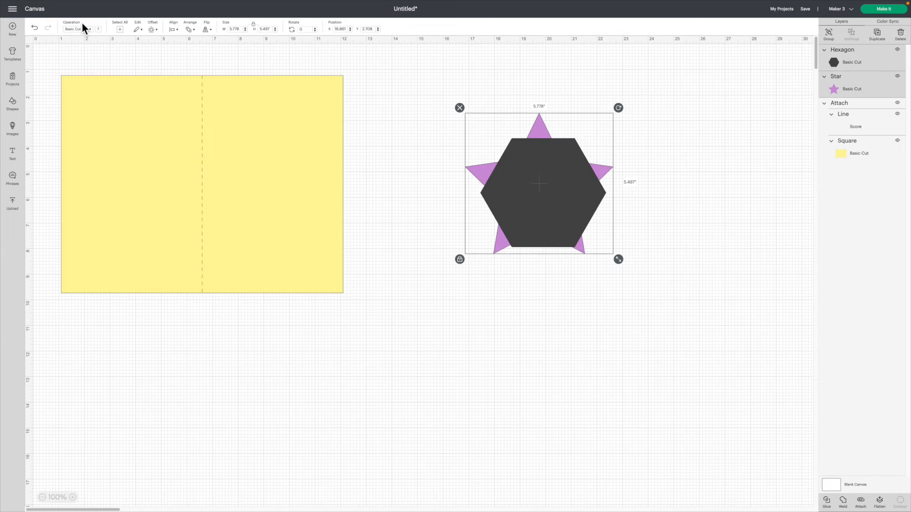
pyautogui.click(180, 31)
pyautogui.click(196, 61)
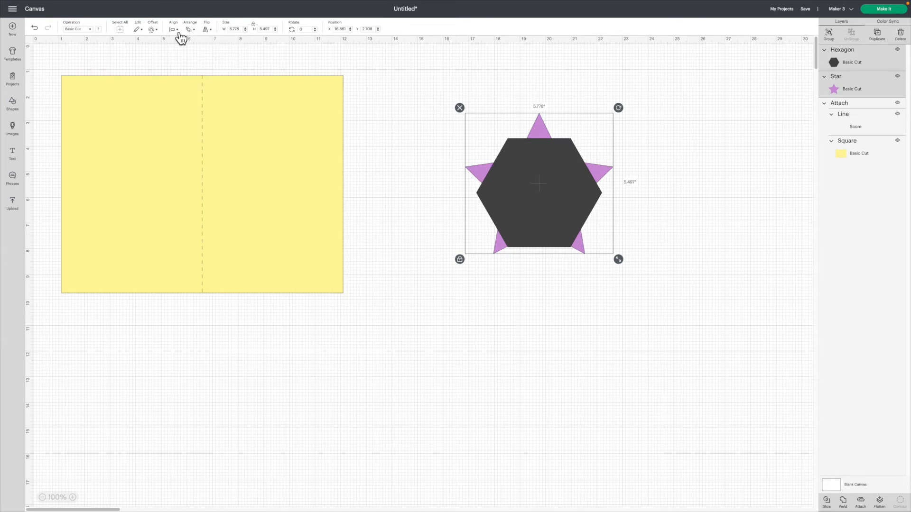
pyautogui.click(175, 30)
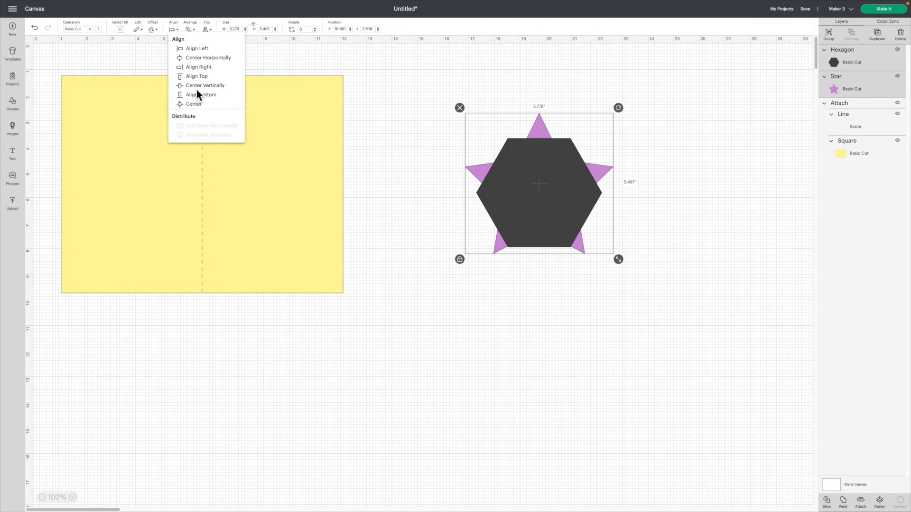
pyautogui.click(199, 87)
pyautogui.click(406, 157)
# Weld the star and the hexagon into a single shape, and delete the welded shape
pyautogui.moveTo(442, 95); pyautogui.dragTo(671, 294)
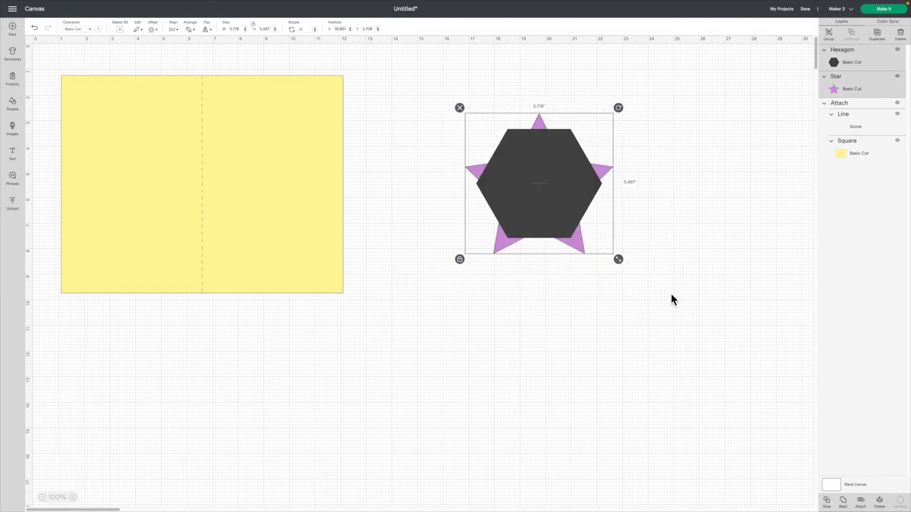
pyautogui.click(850, 504)
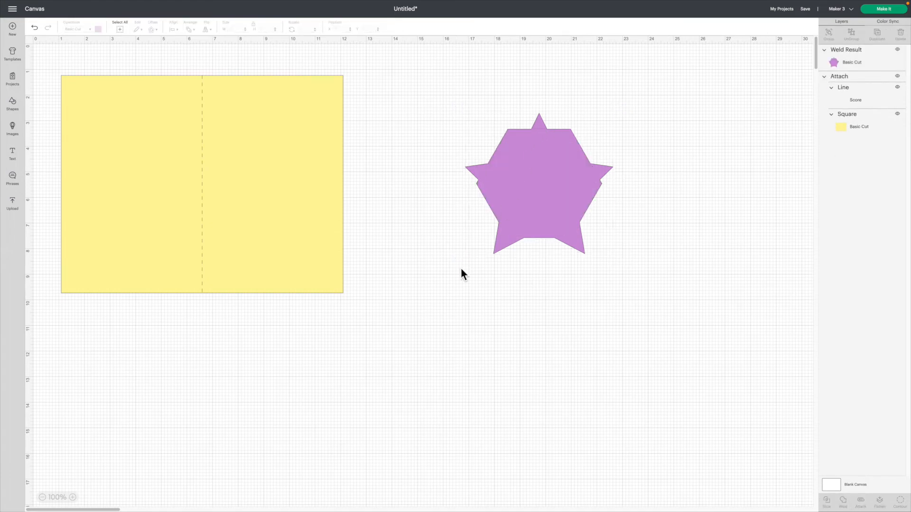
pyautogui.moveTo(452, 100); pyautogui.dragTo(649, 286)
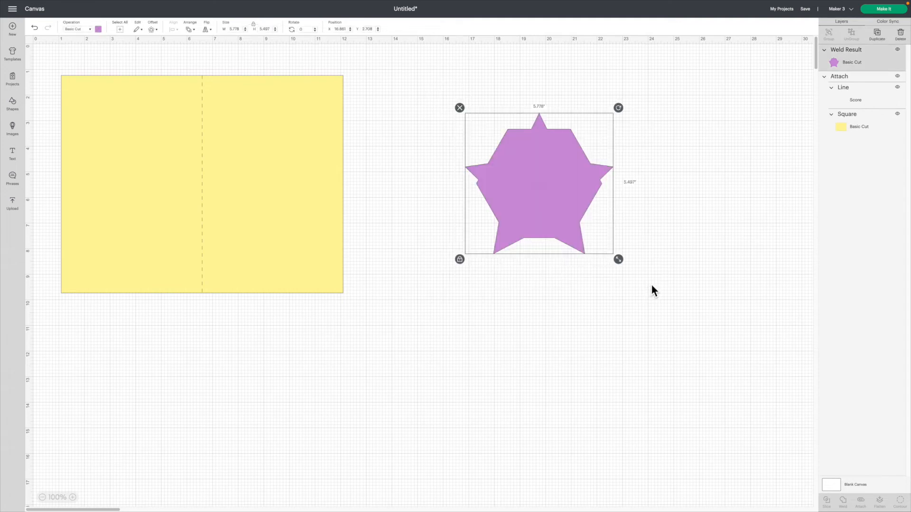
pyautogui.press('Delete')
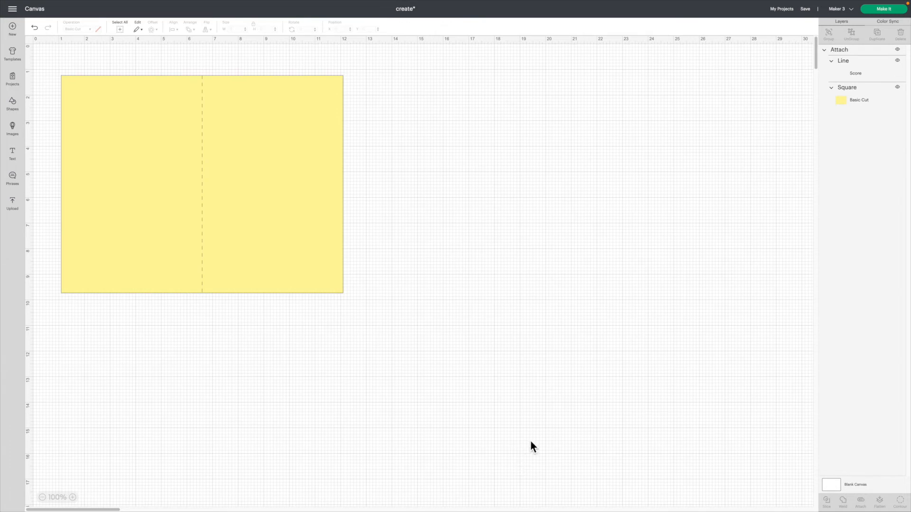
# Search the image library for "flower"
pyautogui.click(18, 135)
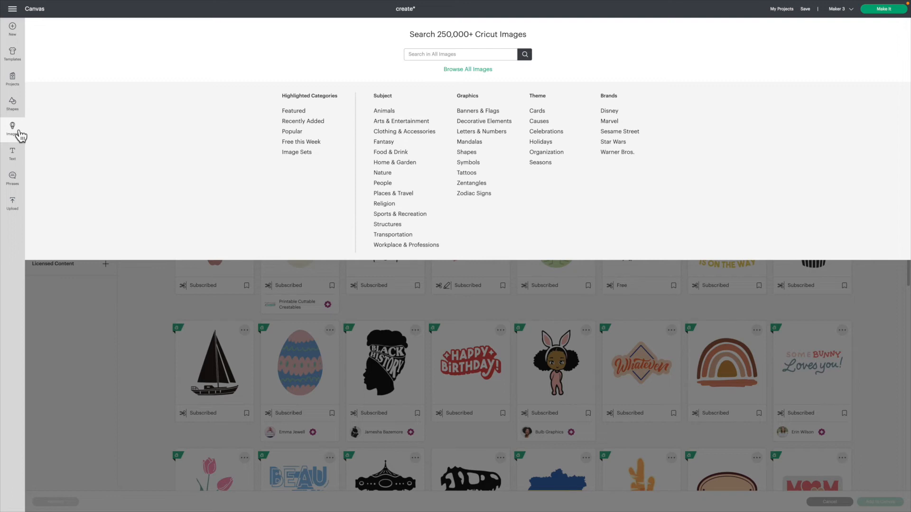
pyautogui.click(416, 55)
pyautogui.write('flower')
pyautogui.click(525, 54)
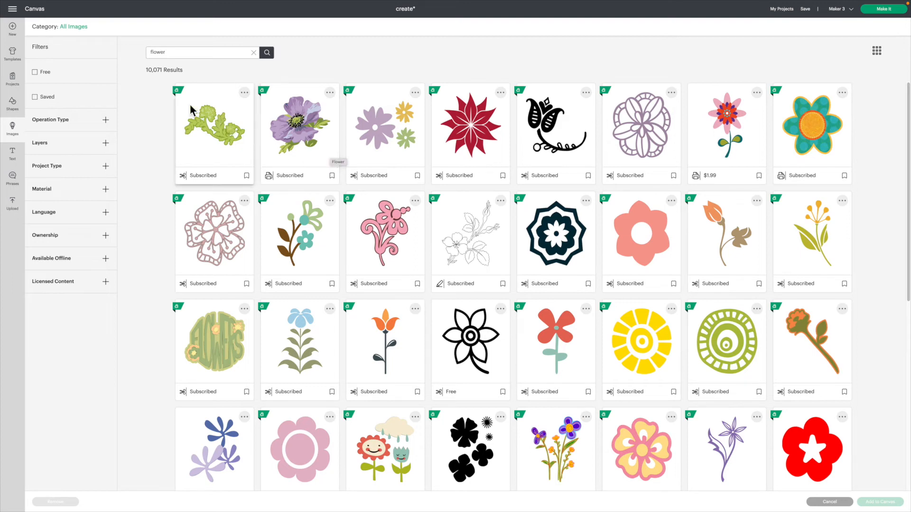
# Limit the flower results to free images and add the black flower with eight teardrop petals to the canvas
pyautogui.click(43, 79)
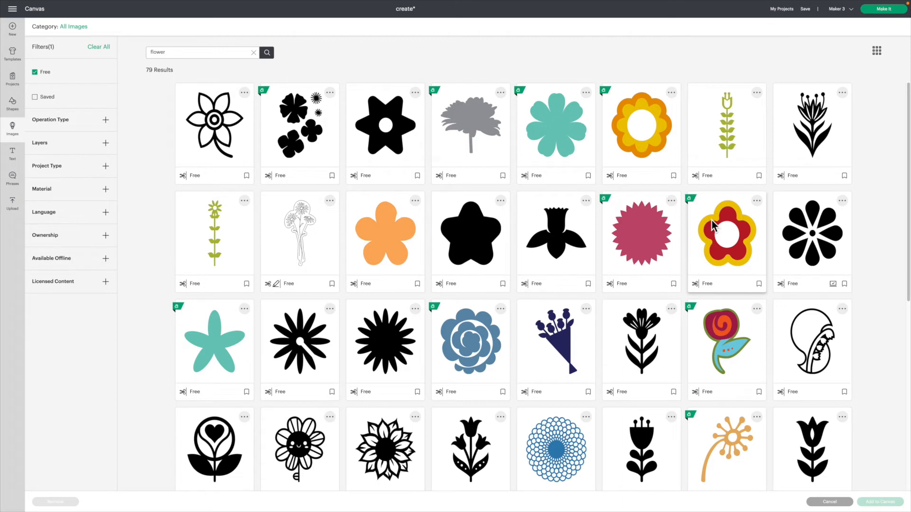
pyautogui.click(819, 249)
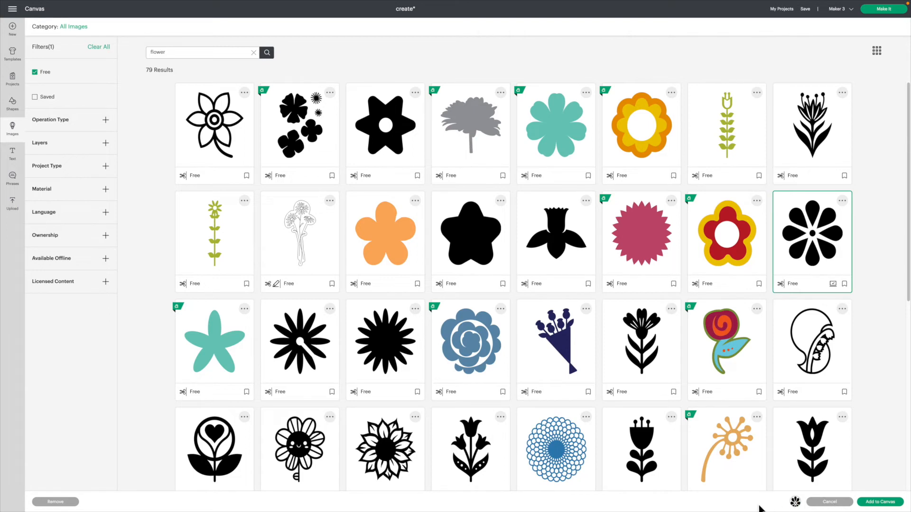
pyautogui.click(884, 506)
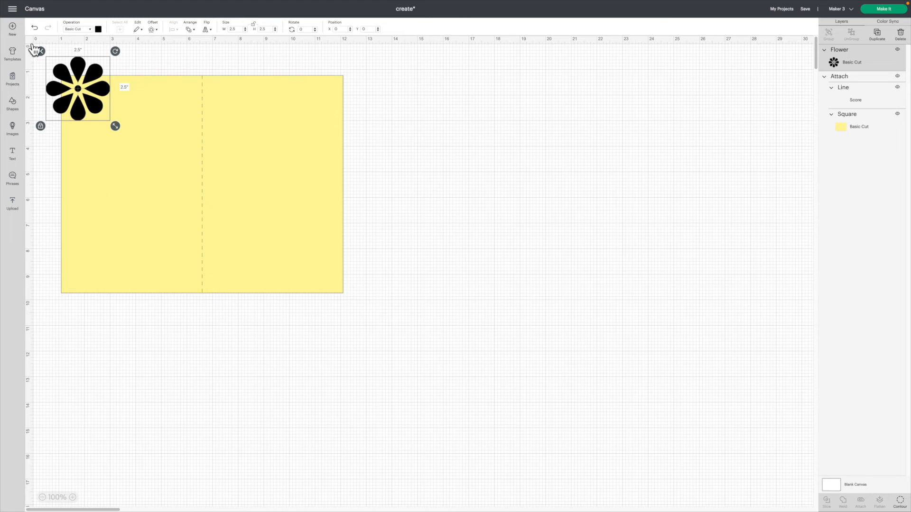
# Place the flower on the lower part of the card's right half, enlarge it to about 2.85 in, and deselect it
pyautogui.moveTo(78, 86); pyautogui.dragTo(263, 204)
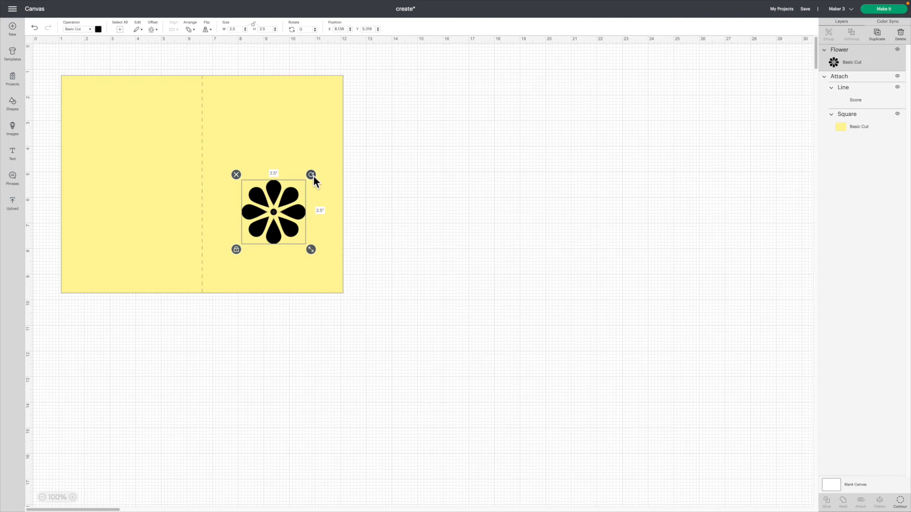
pyautogui.moveTo(313, 177)
pyautogui.mouseDown()
pyautogui.moveTo(329, 239)
pyautogui.moveTo(272, 301)
pyautogui.moveTo(165, 224)
pyautogui.moveTo(193, 130)
pyautogui.moveTo(308, 162)
pyautogui.moveTo(326, 181)
pyautogui.moveTo(325, 171)
pyautogui.mouseUp()
pyautogui.moveTo(315, 253); pyautogui.dragTo(323, 262)
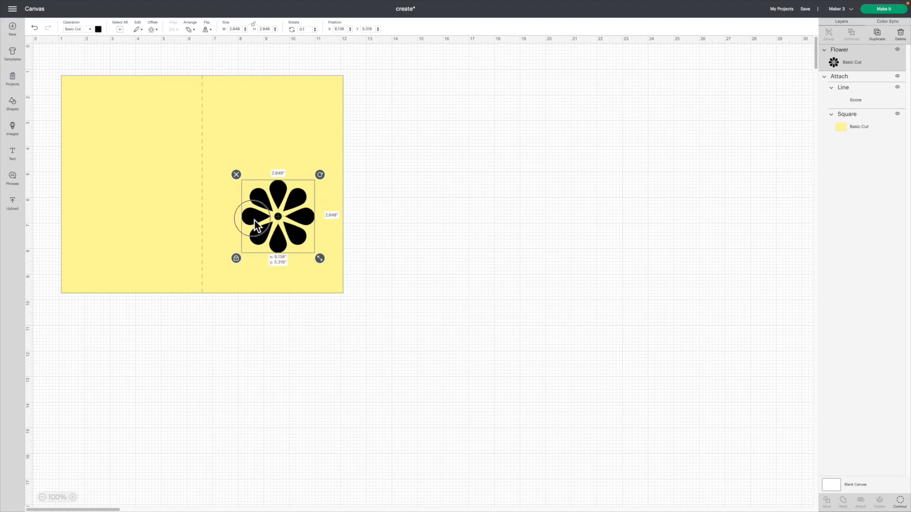
pyautogui.moveTo(256, 220); pyautogui.dragTo(247, 226)
pyautogui.click(372, 200)
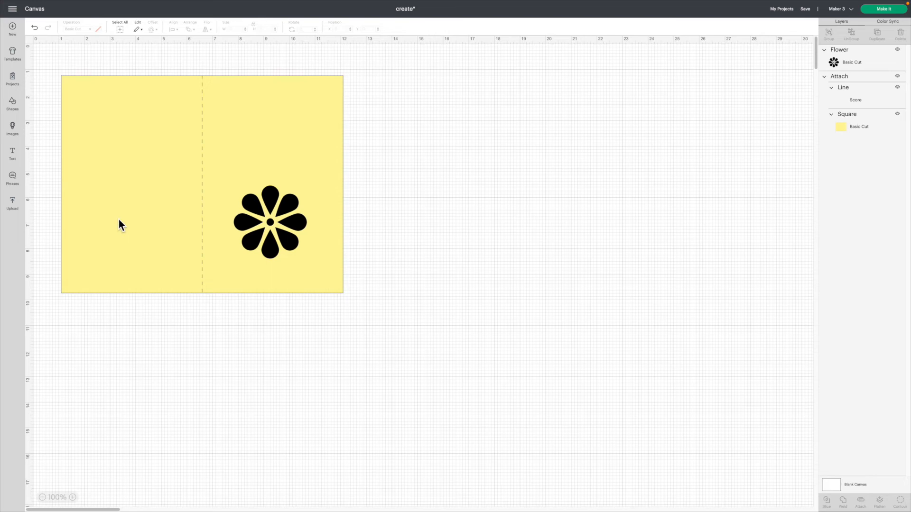
# Add a text object reading "Create" to the canvas
pyautogui.click(19, 158)
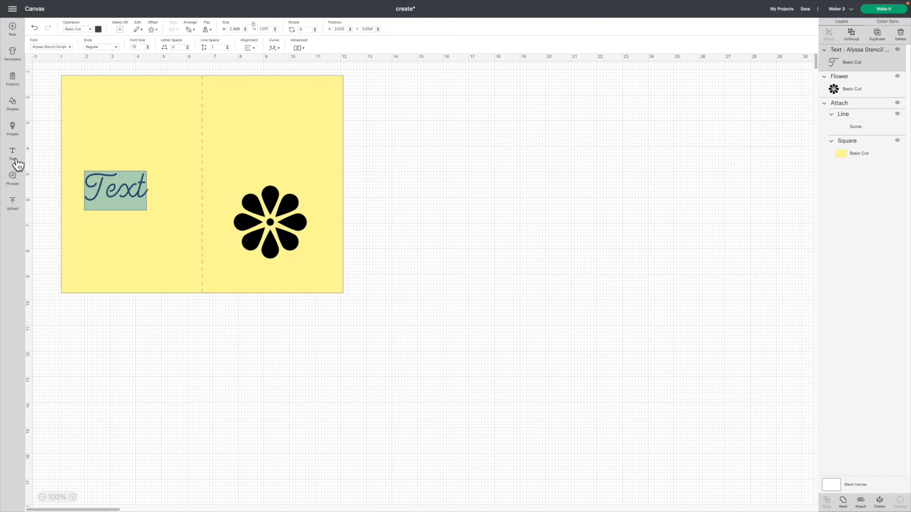
pyautogui.click(101, 195)
pyautogui.moveTo(91, 194); pyautogui.dragTo(159, 197)
pyautogui.write('C')
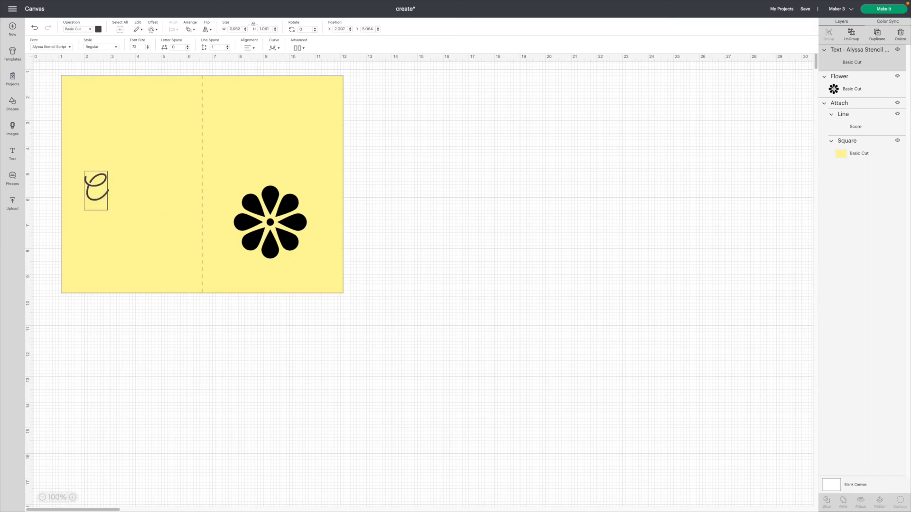
pyautogui.write('reate')
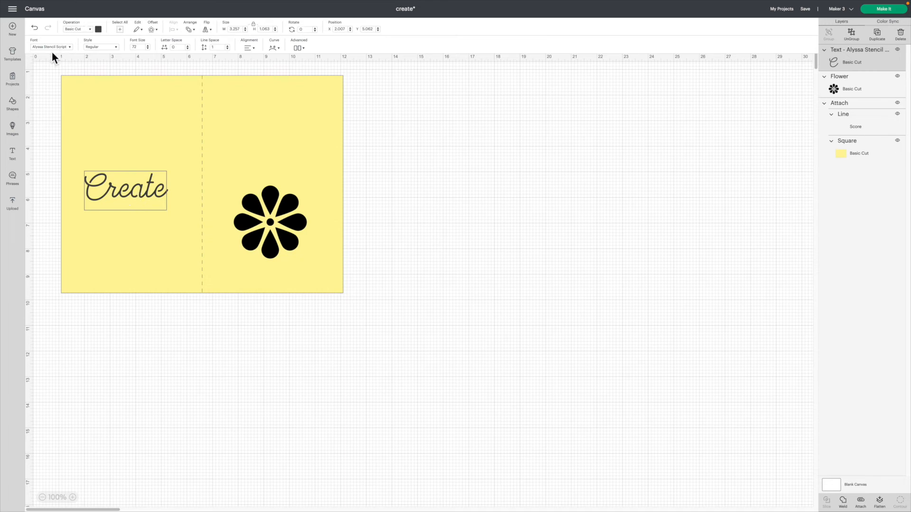
# Browse the fonts for the text, try the My Fonts filter, and clear it again
pyautogui.click(70, 48)
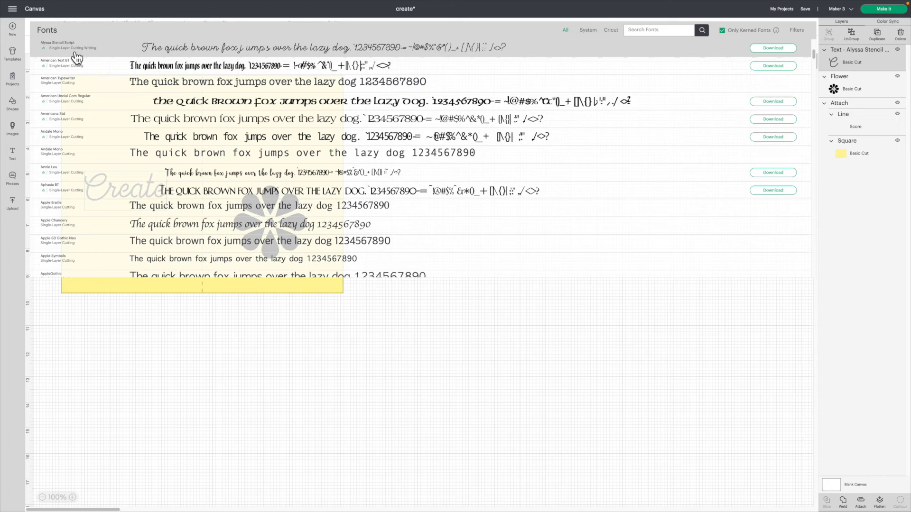
pyautogui.click(801, 34)
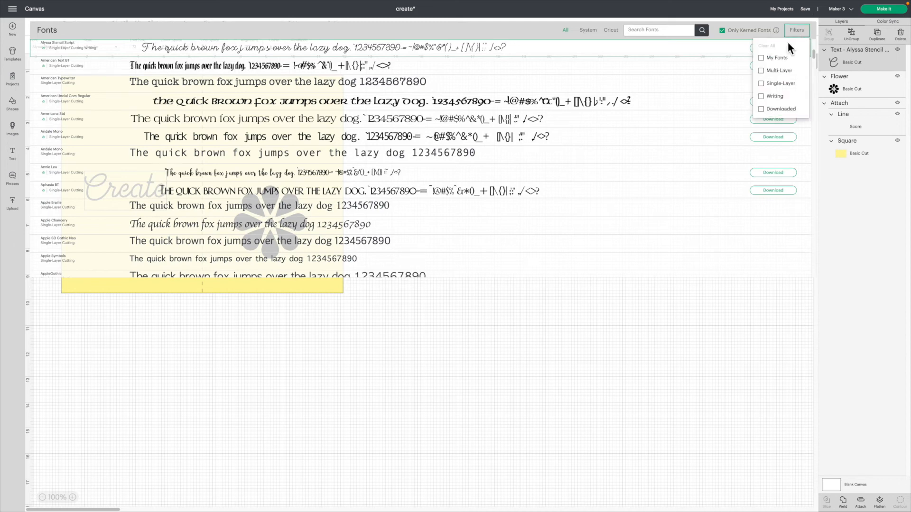
pyautogui.click(766, 59)
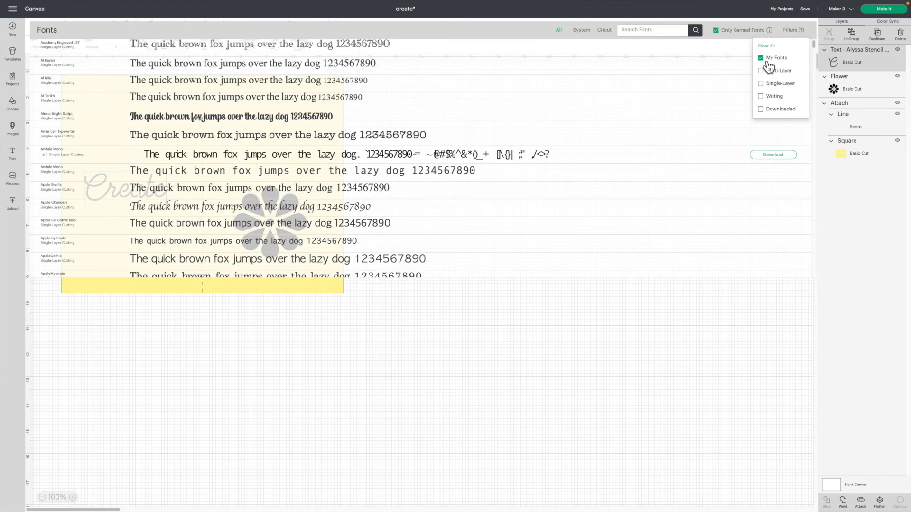
pyautogui.click(768, 114)
pyautogui.click(768, 113)
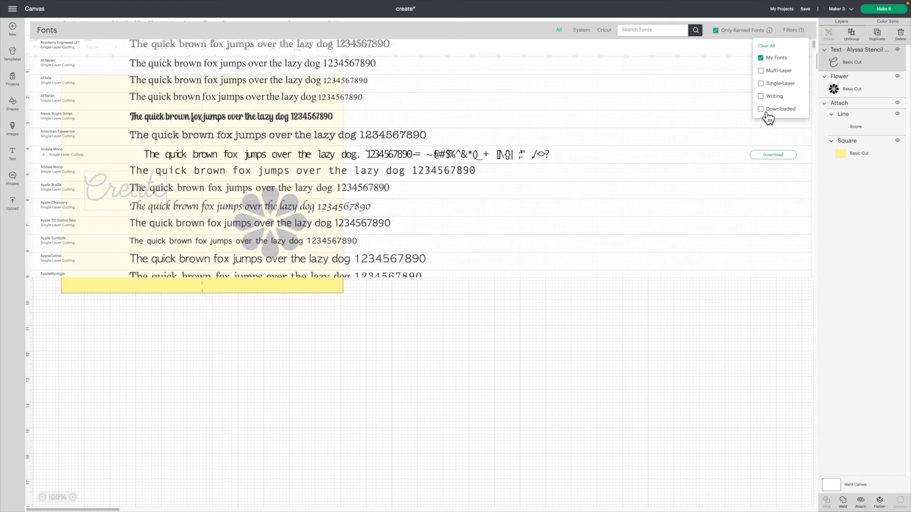
pyautogui.click(767, 62)
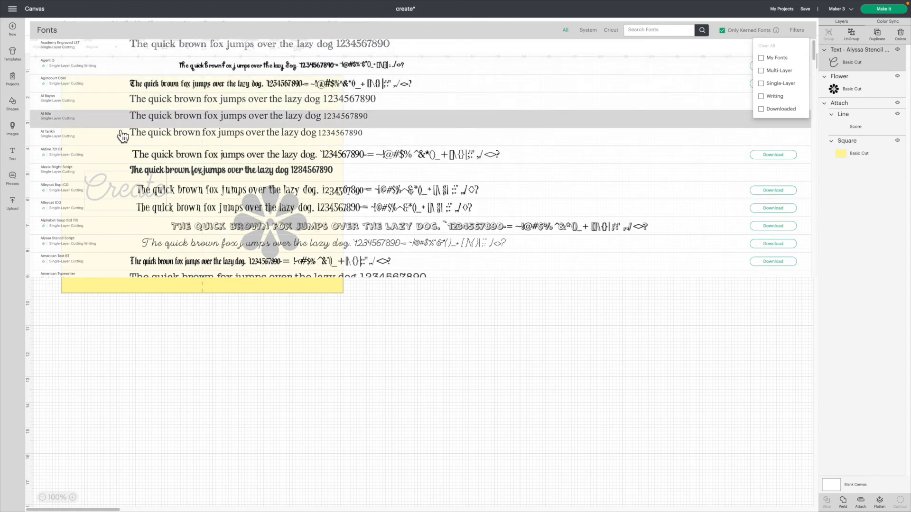
# Choose the Alyssa Stencil Script font for "Create" and place the word above the flower on the card's right half
pyautogui.click(157, 247)
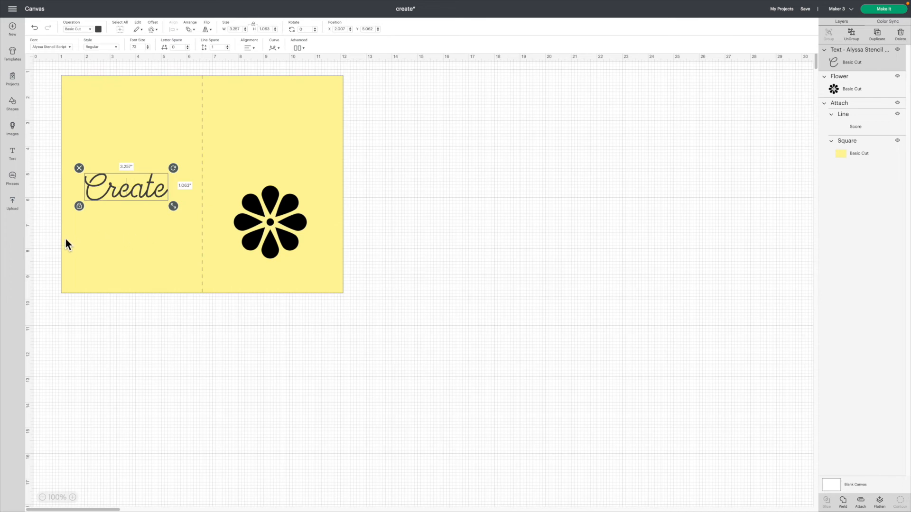
pyautogui.moveTo(121, 194); pyautogui.dragTo(257, 146)
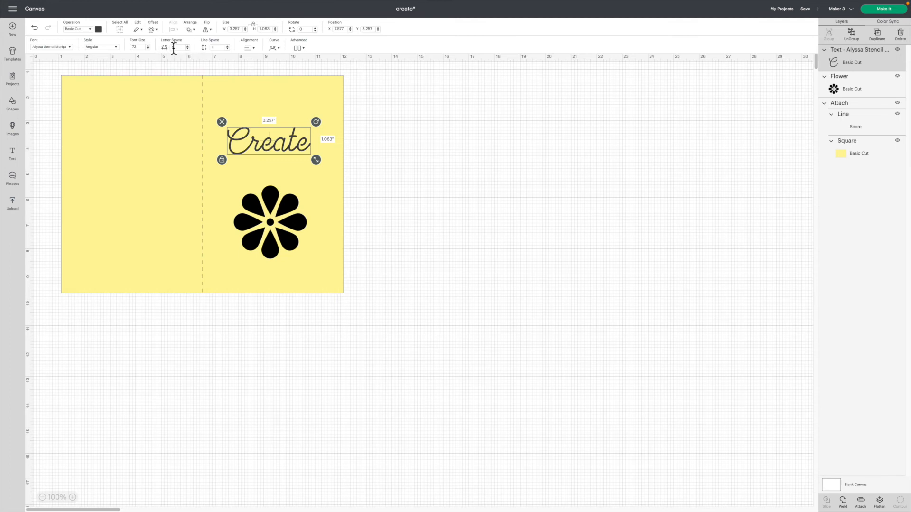
# Tighten the letter spacing of "Create" to -1.2
pyautogui.click(188, 49)
pyautogui.click(187, 48)
pyautogui.click(188, 48)
pyautogui.click(188, 48)
pyautogui.click(188, 48)
pyautogui.click(188, 49)
pyautogui.click(188, 48)
pyautogui.click(188, 48)
pyautogui.click(188, 48)
pyautogui.click(188, 48)
pyautogui.click(188, 49)
pyautogui.click(188, 49)
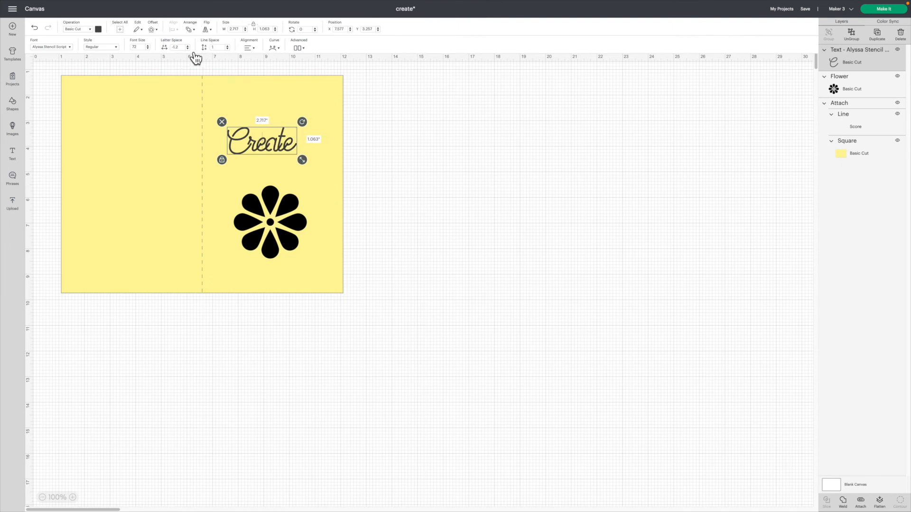
# Widen the letter spacing of "Create" to 1, and reset it to 0
pyautogui.click(188, 47)
pyautogui.click(188, 46)
pyautogui.click(188, 46)
pyautogui.click(187, 46)
pyautogui.click(188, 46)
pyautogui.click(188, 46)
pyautogui.click(188, 46)
pyautogui.click(188, 46)
pyautogui.click(188, 46)
pyautogui.click(188, 46)
pyautogui.click(188, 46)
pyautogui.click(188, 46)
pyautogui.click(188, 46)
pyautogui.click(188, 46)
pyautogui.click(188, 46)
pyautogui.click(188, 46)
pyautogui.click(188, 46)
pyautogui.click(188, 46)
pyautogui.click(188, 46)
pyautogui.click(188, 46)
pyautogui.click(188, 46)
pyautogui.click(188, 46)
pyautogui.click(188, 46)
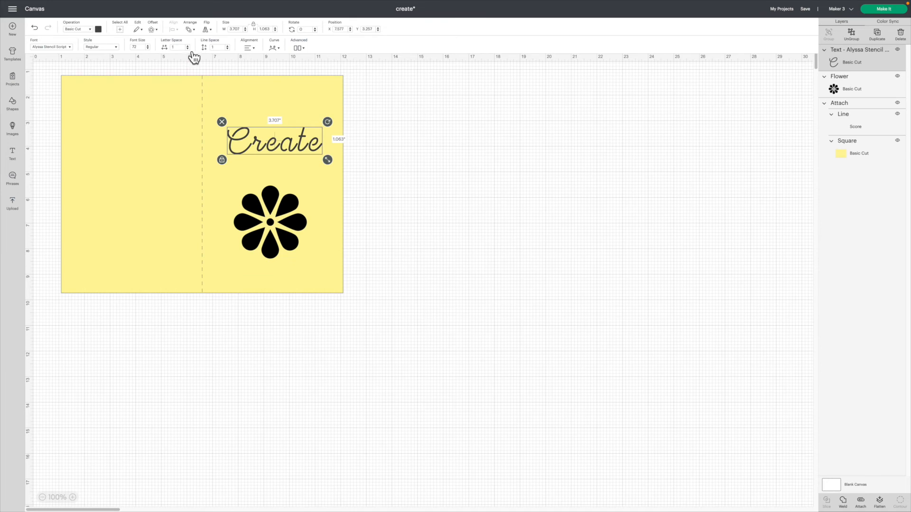
pyautogui.moveTo(181, 48); pyautogui.dragTo(151, 49)
pyautogui.press('Return')
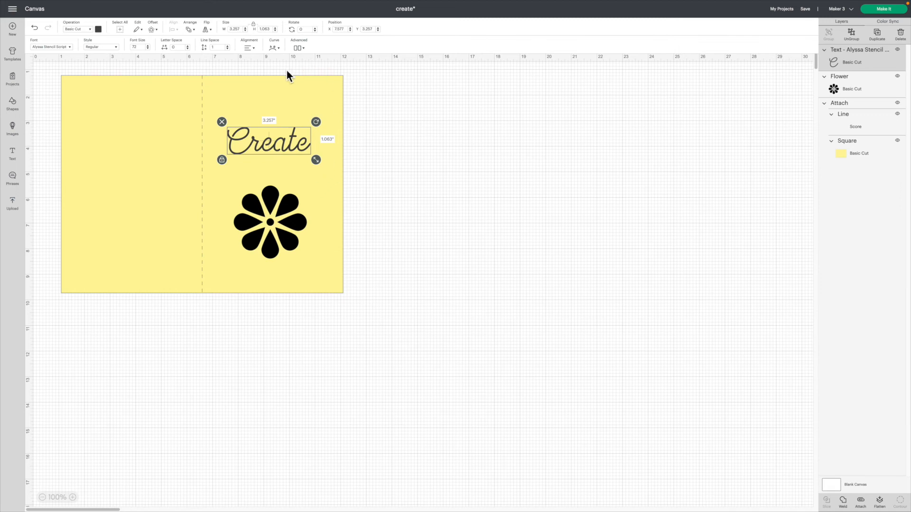
# View the Curve diameter setting for "Create", close it, and deselect the text
pyautogui.click(278, 49)
pyautogui.moveTo(263, 71)
pyautogui.mouseDown()
pyautogui.moveTo(220, 84)
pyautogui.moveTo(309, 83)
pyautogui.moveTo(265, 82)
pyautogui.mouseUp()
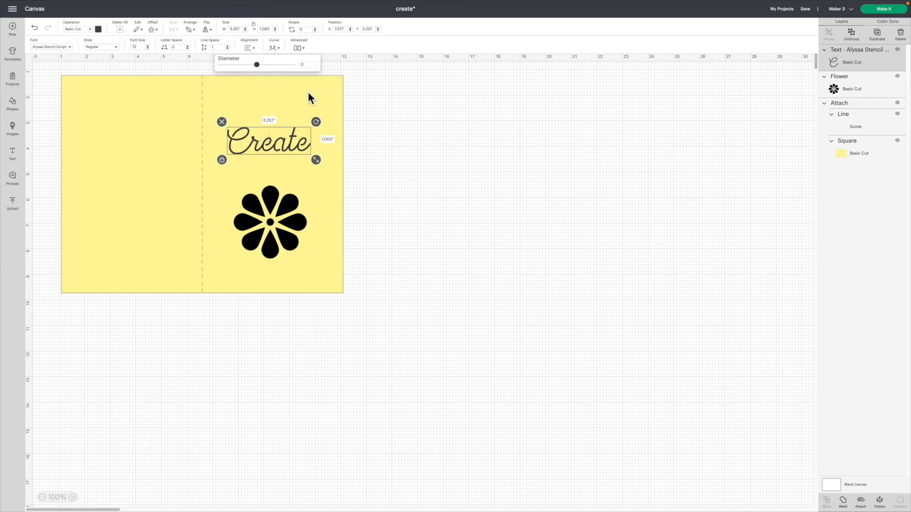
pyautogui.click(452, 319)
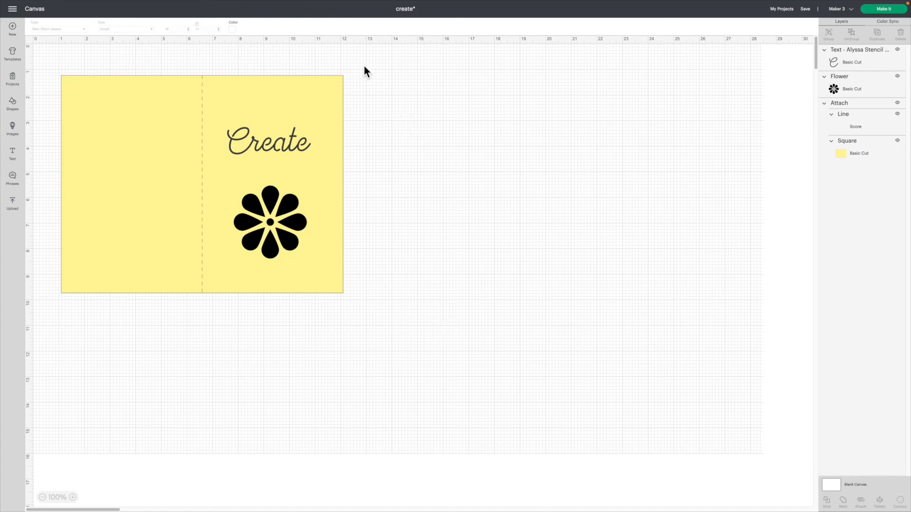
# Attach the text, the flower and the scored card together, and undo the attachment
pyautogui.moveTo(364, 66); pyautogui.dragTo(39, 335)
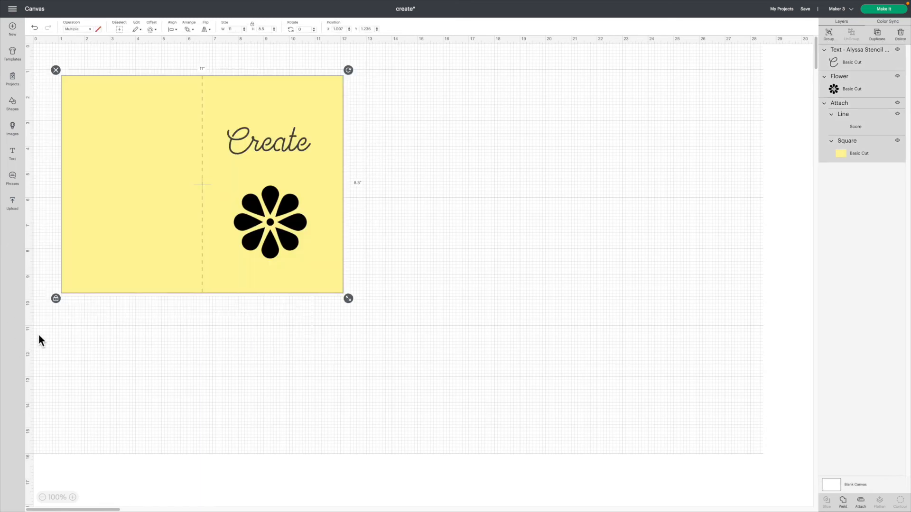
pyautogui.click(864, 504)
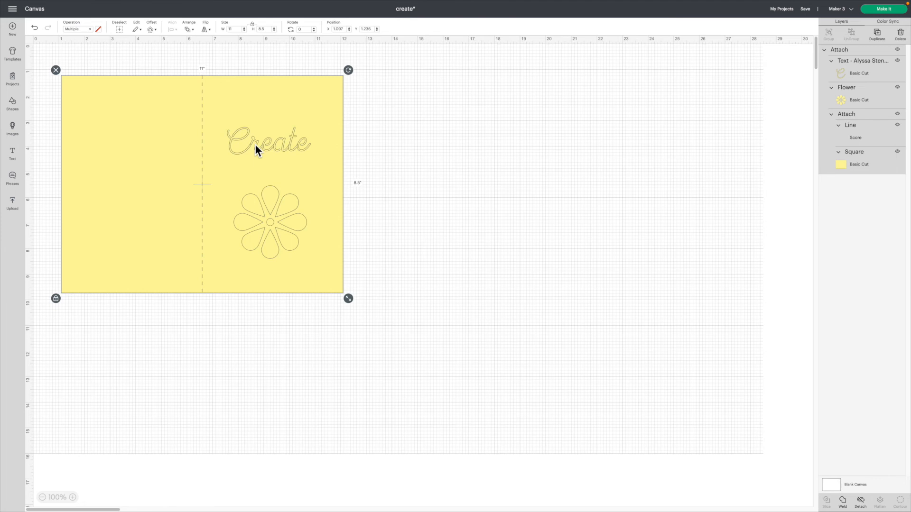
pyautogui.hotkey('ctrl', 'z')
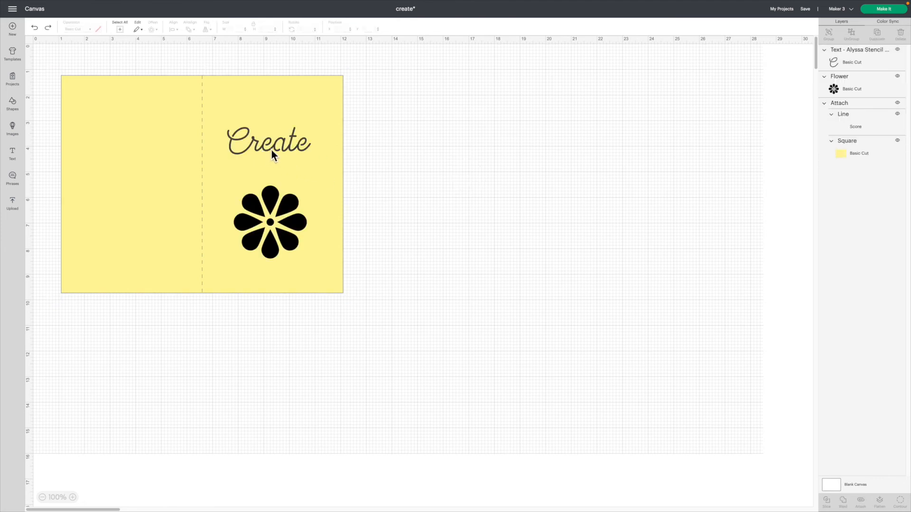
# Weld the letters of "Create" into one shape, and attach the word and the flower to the scored card
pyautogui.click(273, 154)
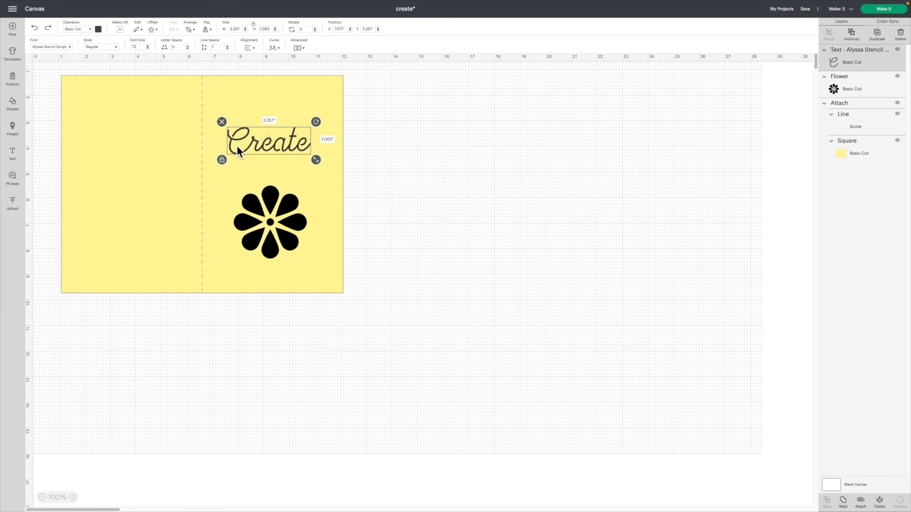
pyautogui.click(848, 505)
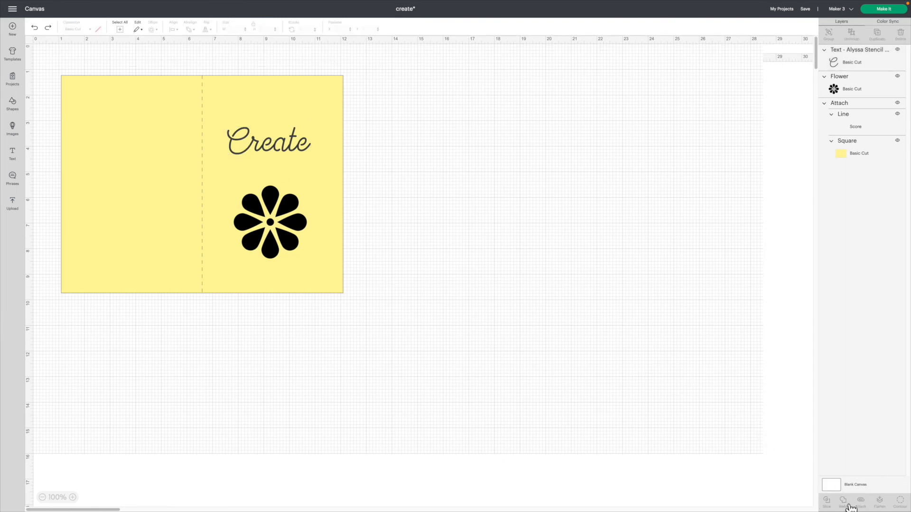
pyautogui.moveTo(366, 67); pyautogui.dragTo(51, 343)
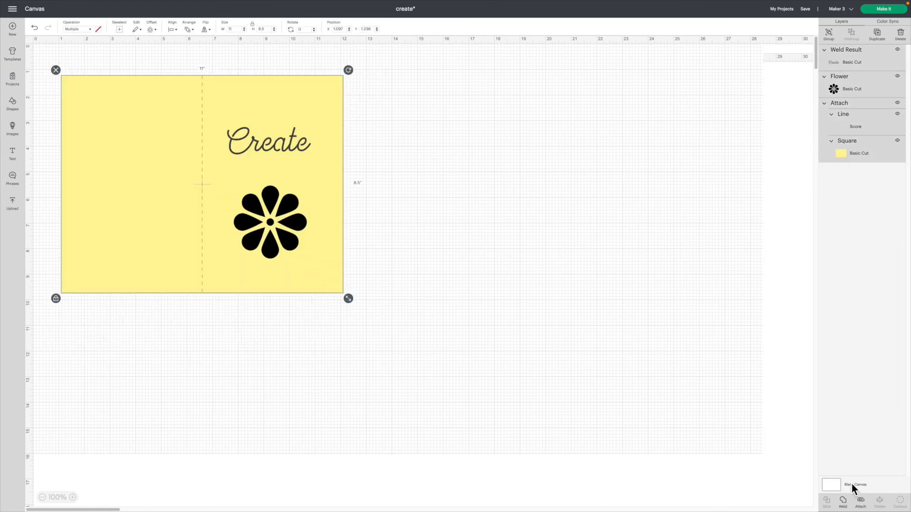
pyautogui.click(860, 502)
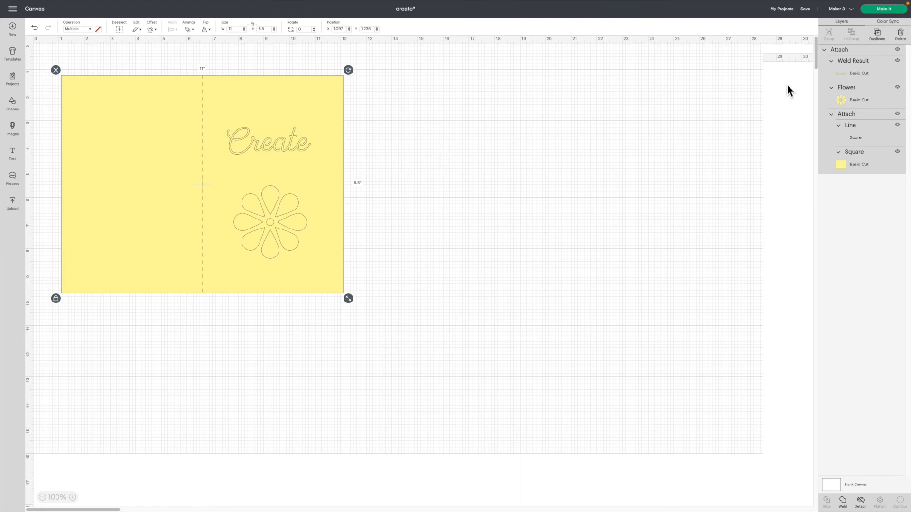
# Send the card to be made, dismiss the material tip on the mat preview, and continue to the machine connection stage
pyautogui.click(887, 11)
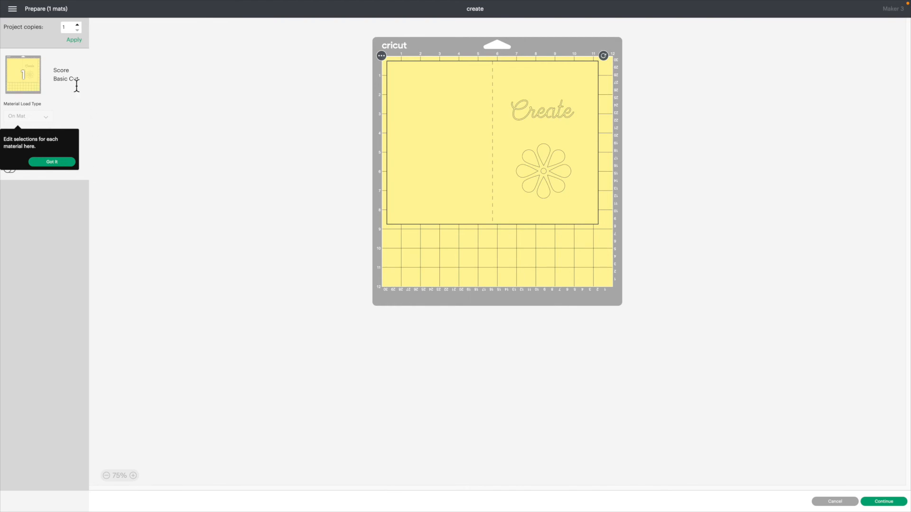
pyautogui.click(61, 163)
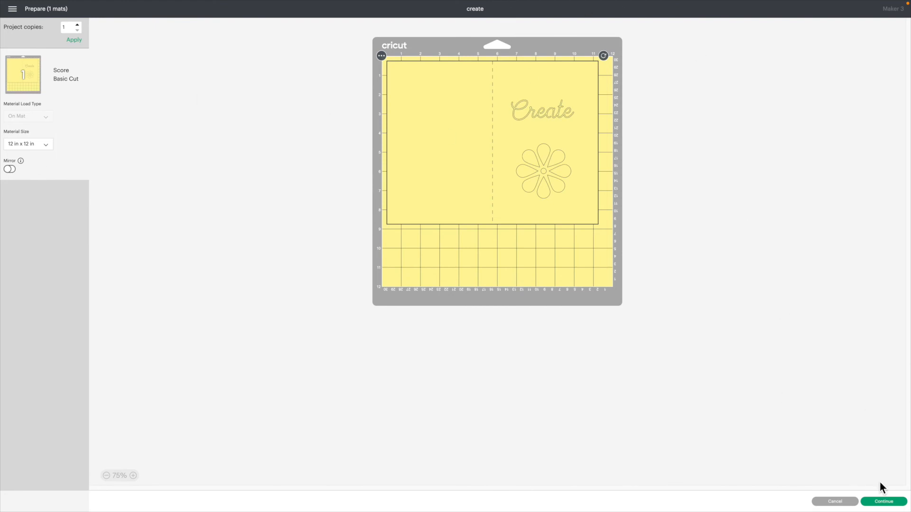
pyautogui.click(885, 503)
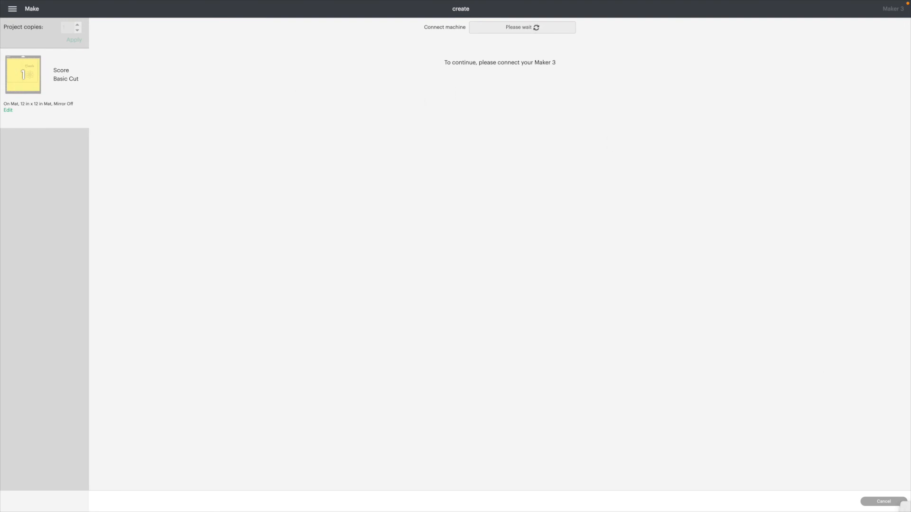
# Cancel the cut and leave the mat preview to return to the canvas
pyautogui.click(883, 501)
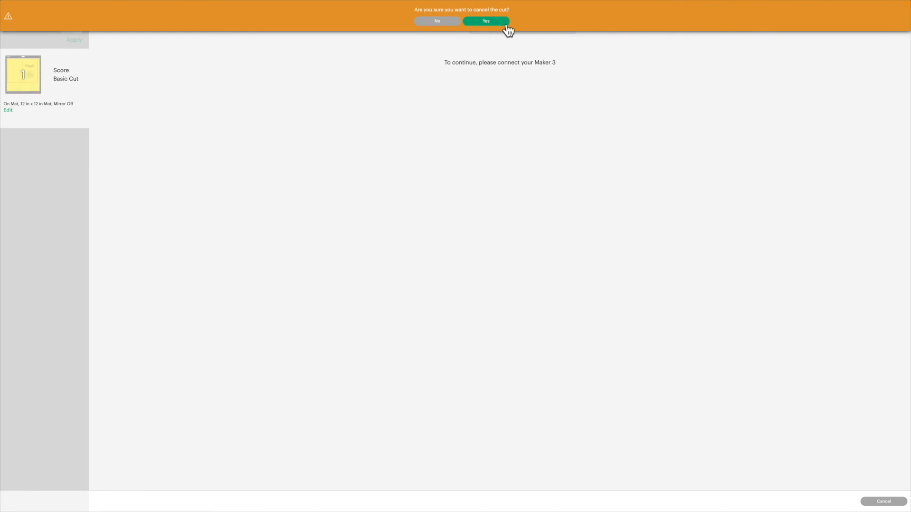
pyautogui.click(493, 23)
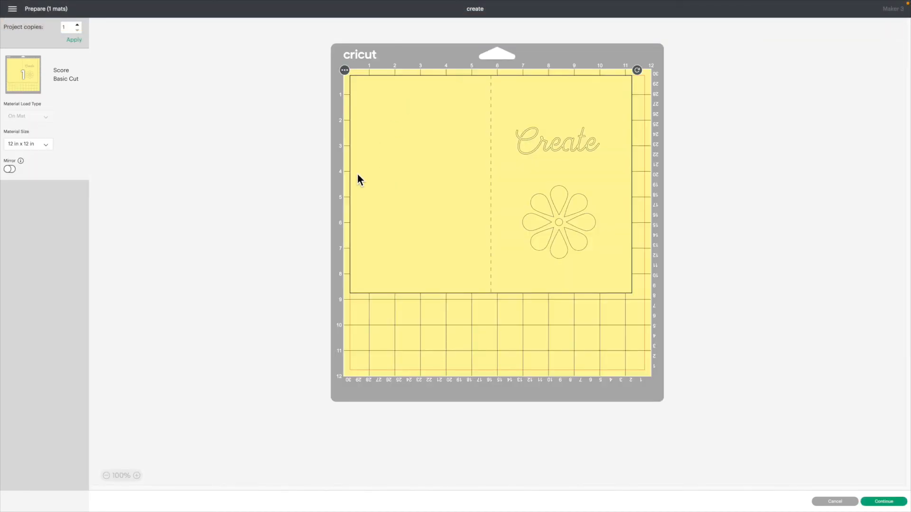
pyautogui.click(835, 502)
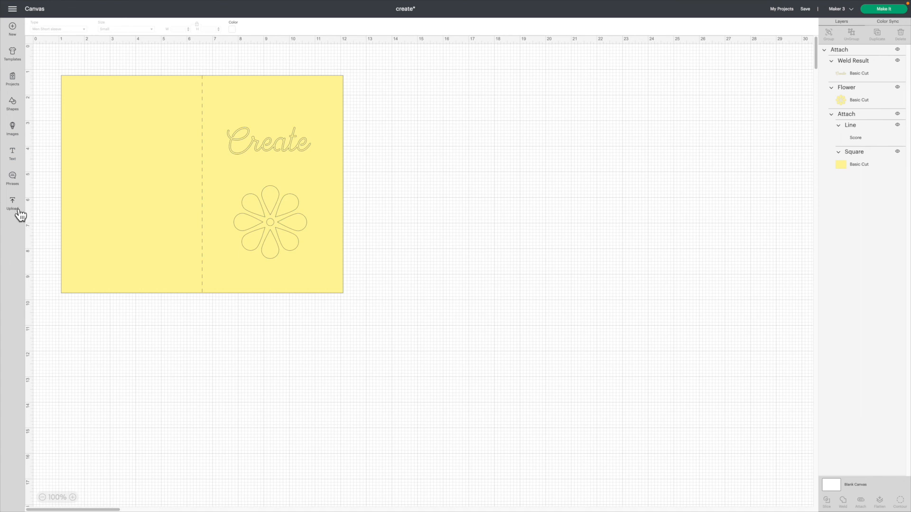
# Open the library of ready-made projects
pyautogui.click(18, 86)
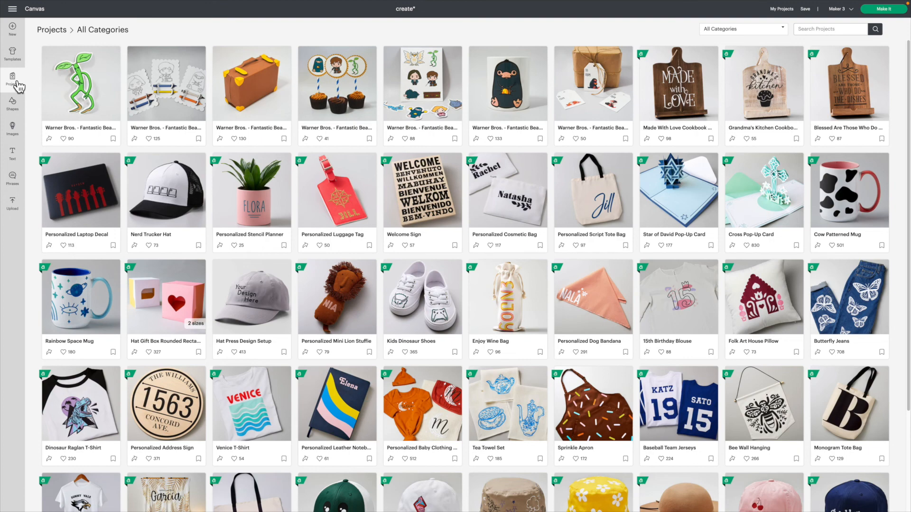
# Look over the ready-made projects and filter them to the Cricut Access category
pyautogui.scroll(-3, 550, 205)
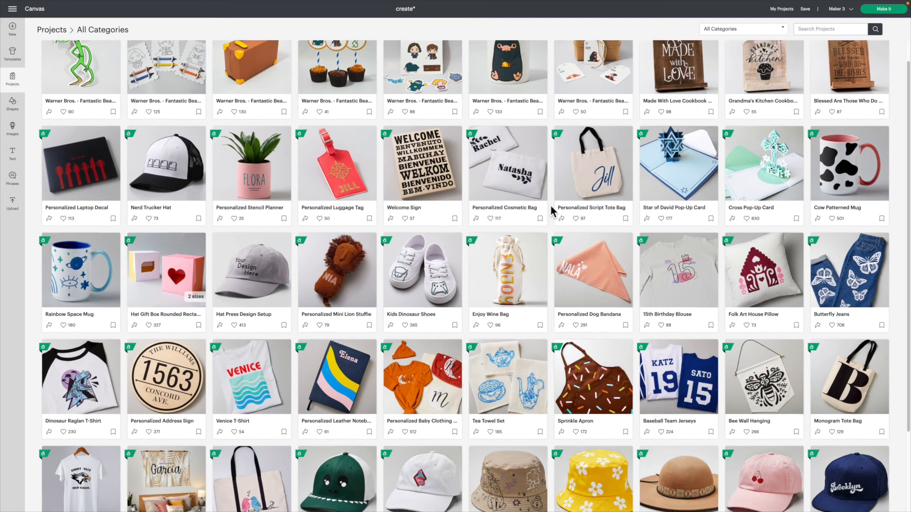
pyautogui.scroll(3, 551, 204)
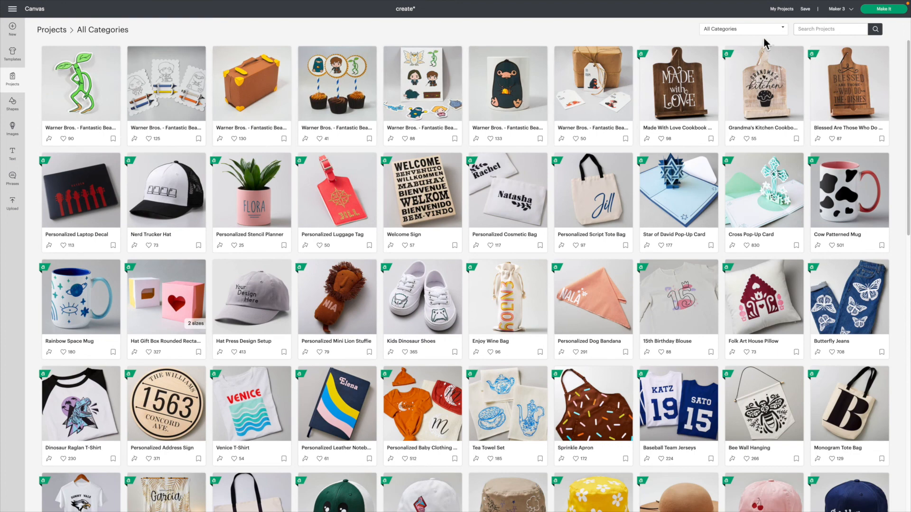
pyautogui.click(787, 30)
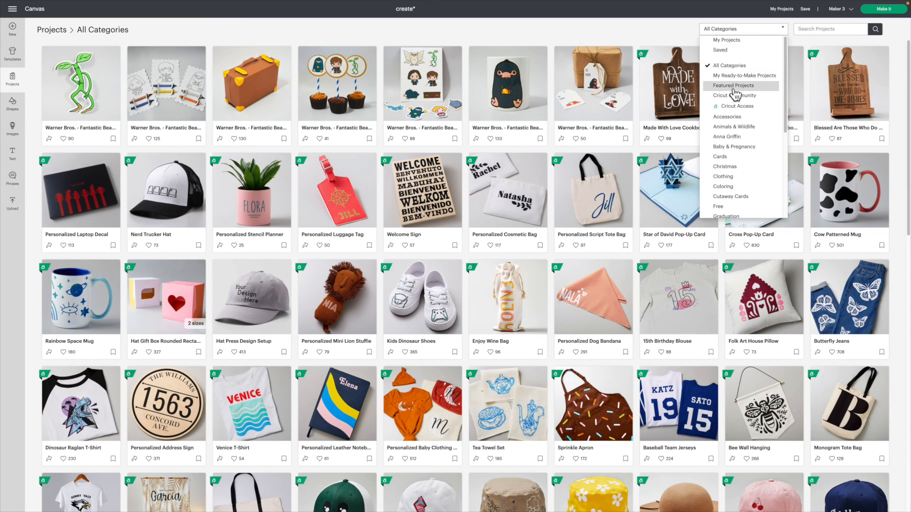
pyautogui.click(735, 107)
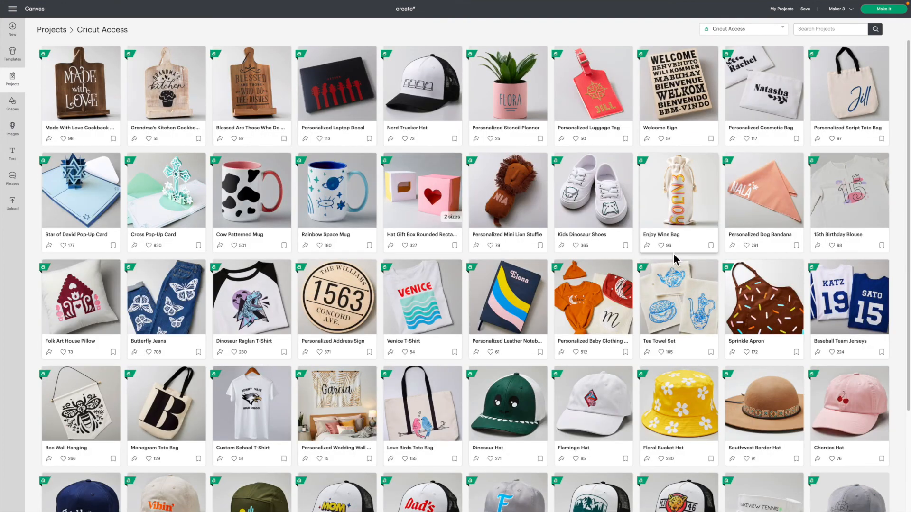
# View the details of the Venice T-Shirt project, including its size and materials, and close them
pyautogui.click(429, 313)
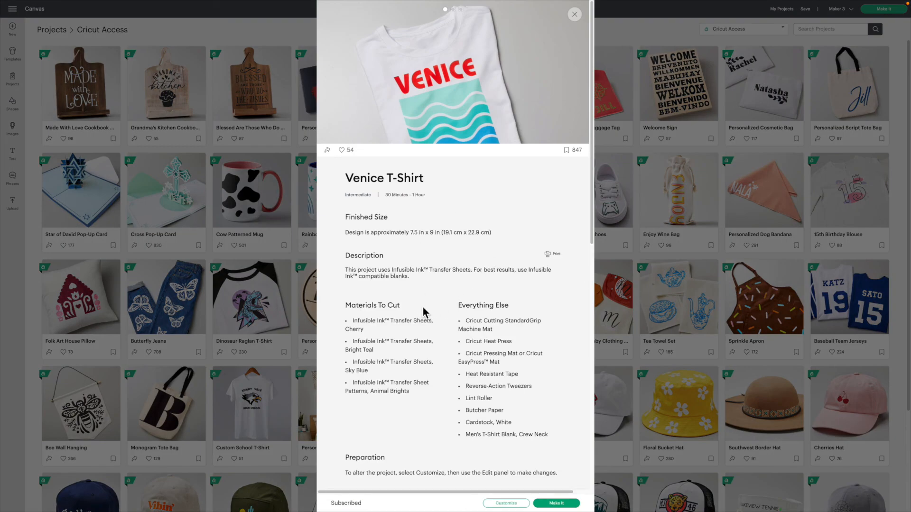
pyautogui.moveTo(518, 95)
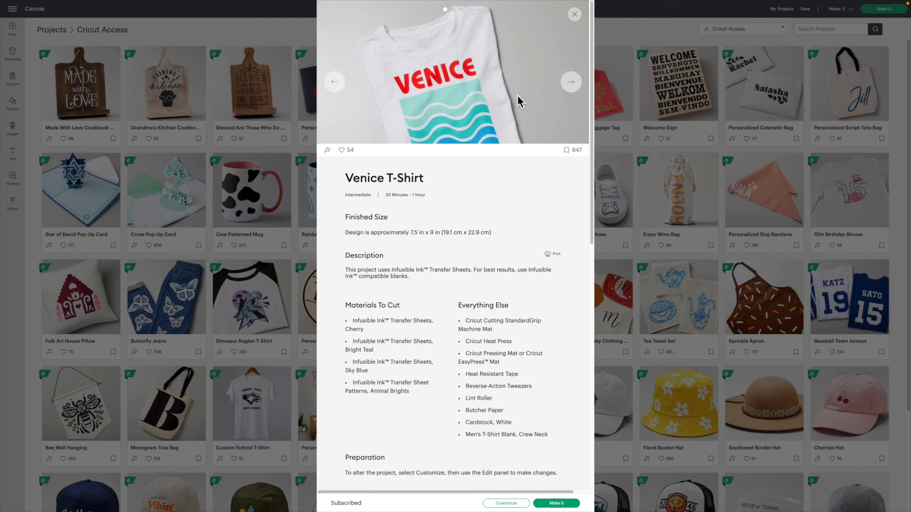
pyautogui.click(578, 18)
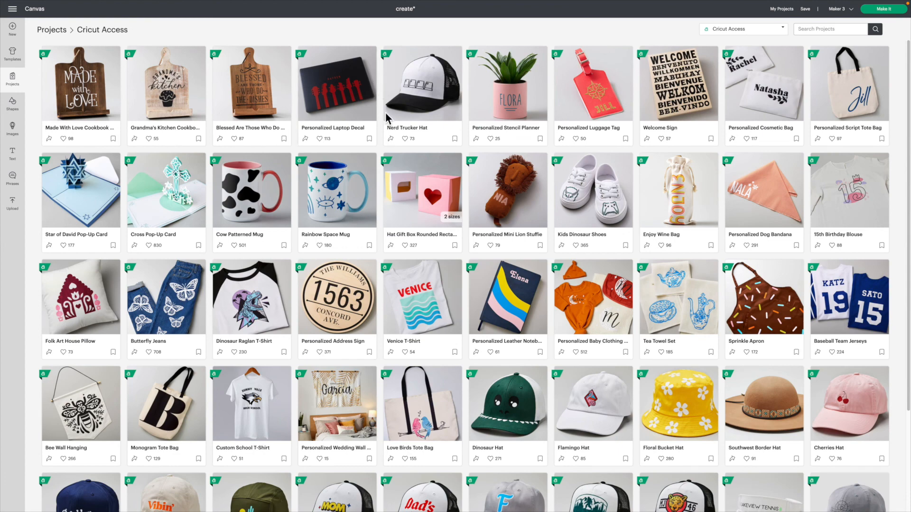
# Open the image upload page
pyautogui.click(18, 206)
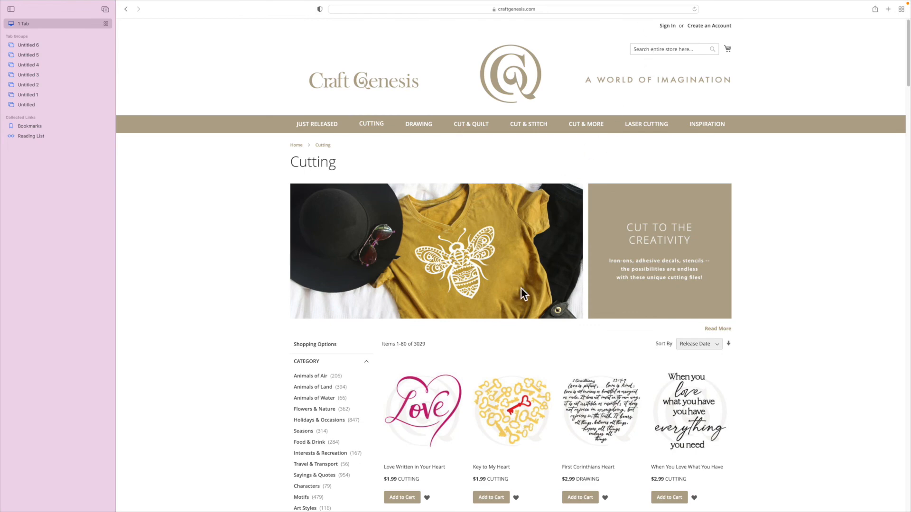
# Browse the cutting designs on the Craft Genesis website in the web browser
pyautogui.scroll(-6, 521, 289)
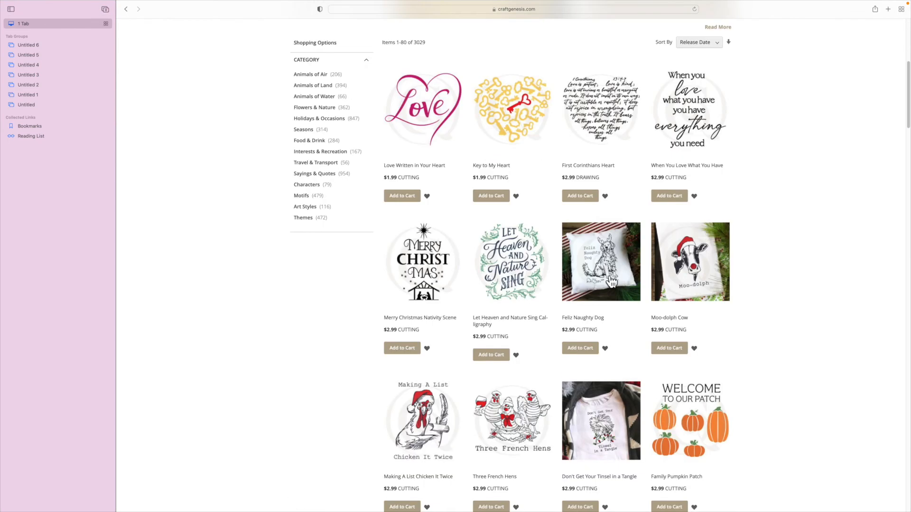
pyautogui.scroll(-1, 613, 279)
pyautogui.scroll(-4, 612, 282)
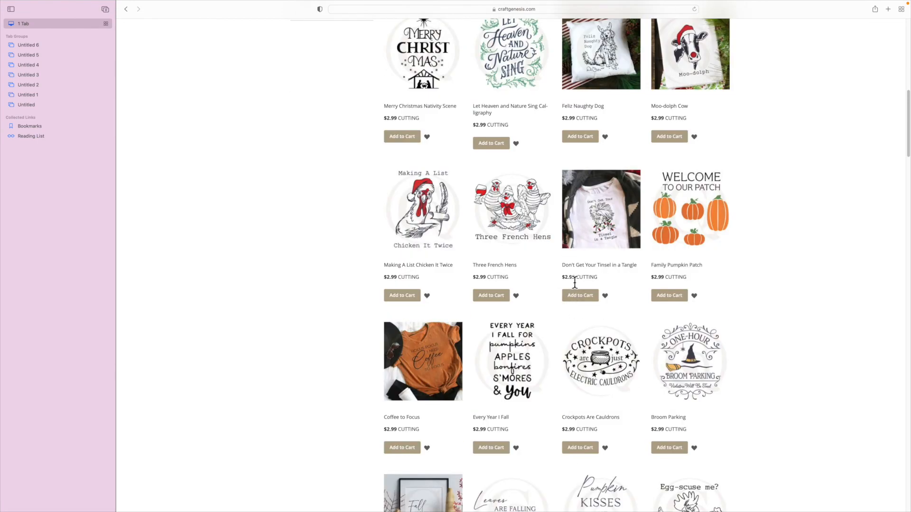
pyautogui.scroll(-8, 569, 435)
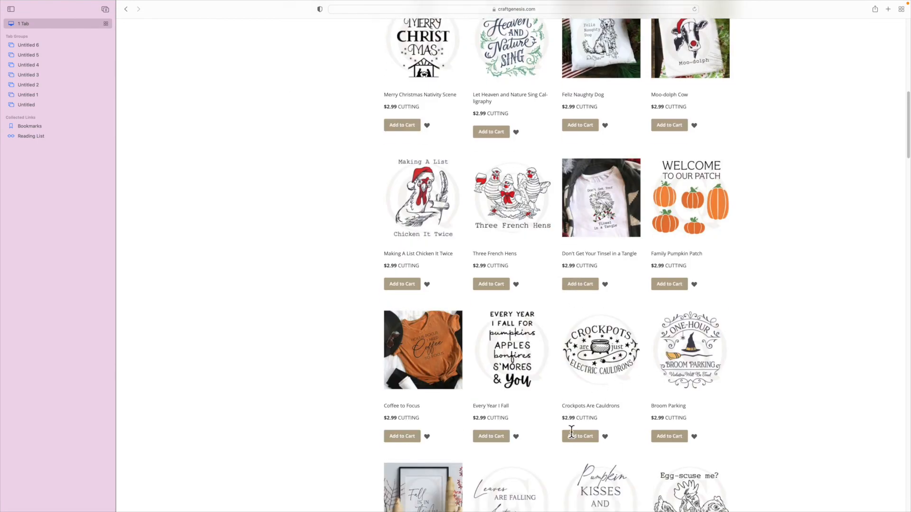
pyautogui.scroll(-5, 577, 437)
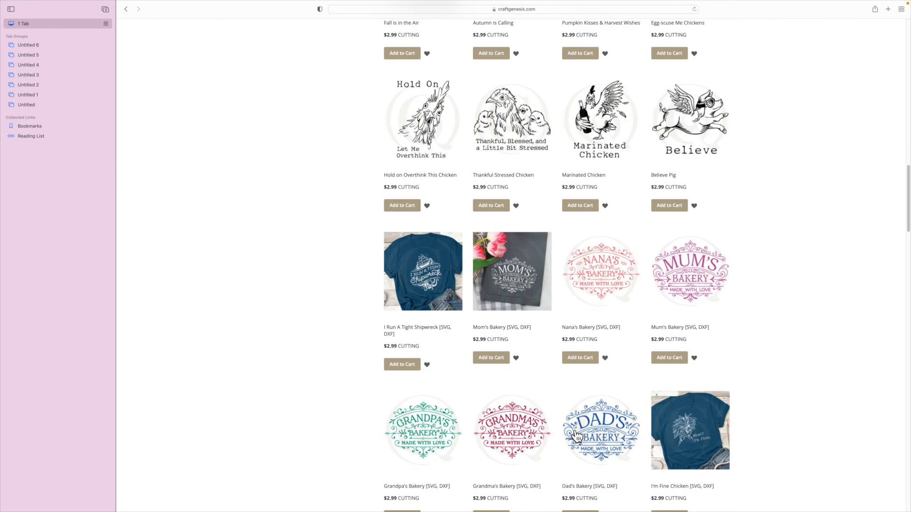
pyautogui.scroll(-1, 576, 436)
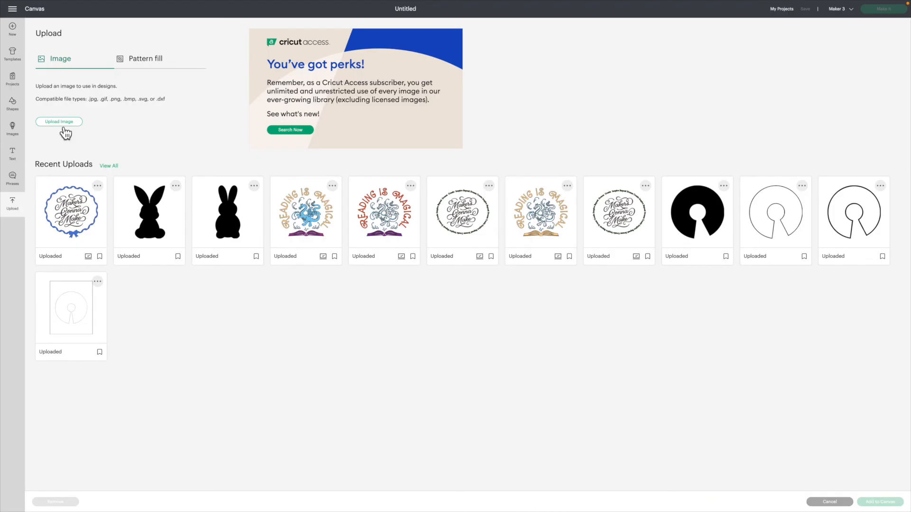
# In Design Space, upload Intricate Lacy Luminary.svg from the Cricut ready SVG folder as a cut image, and add it to the canvas
pyautogui.click(60, 124)
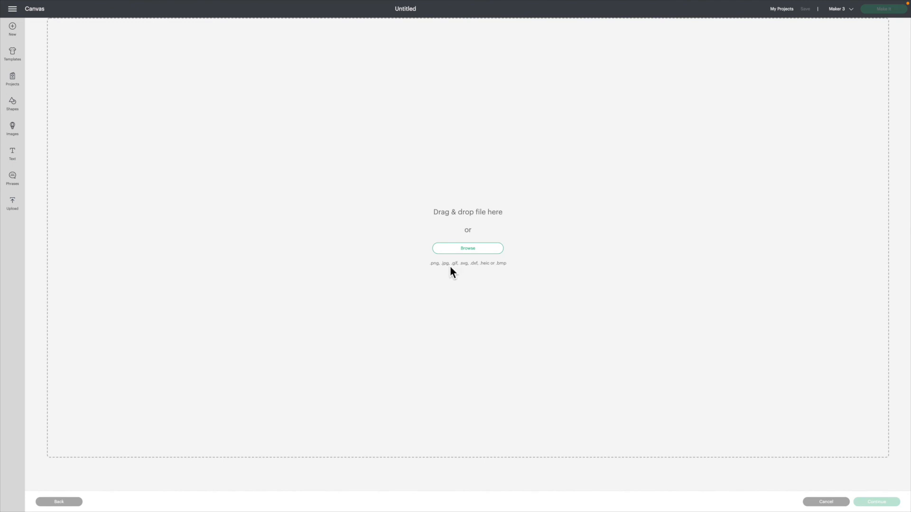
pyautogui.click(467, 249)
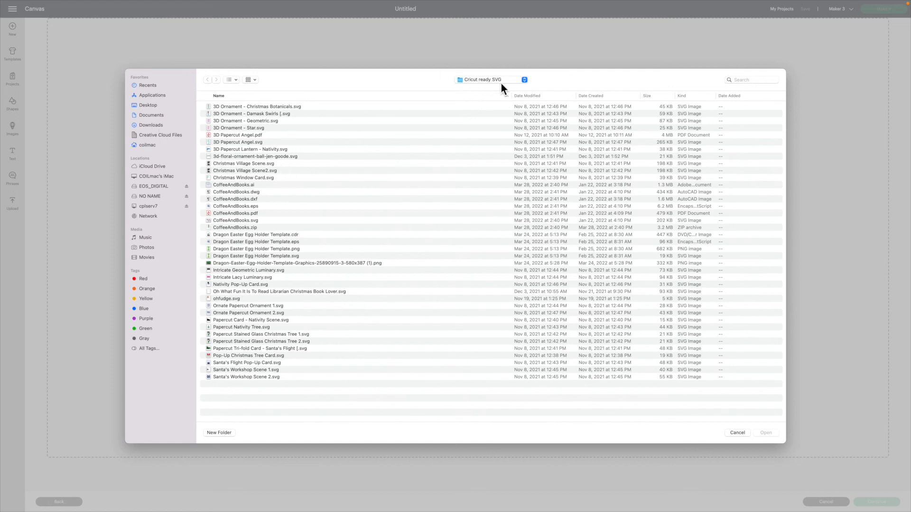
pyautogui.click(224, 280)
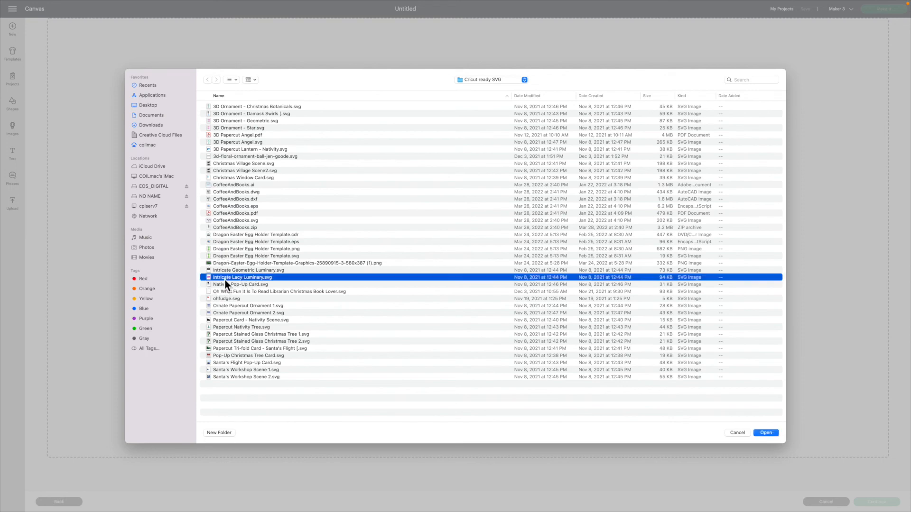
pyautogui.click(772, 435)
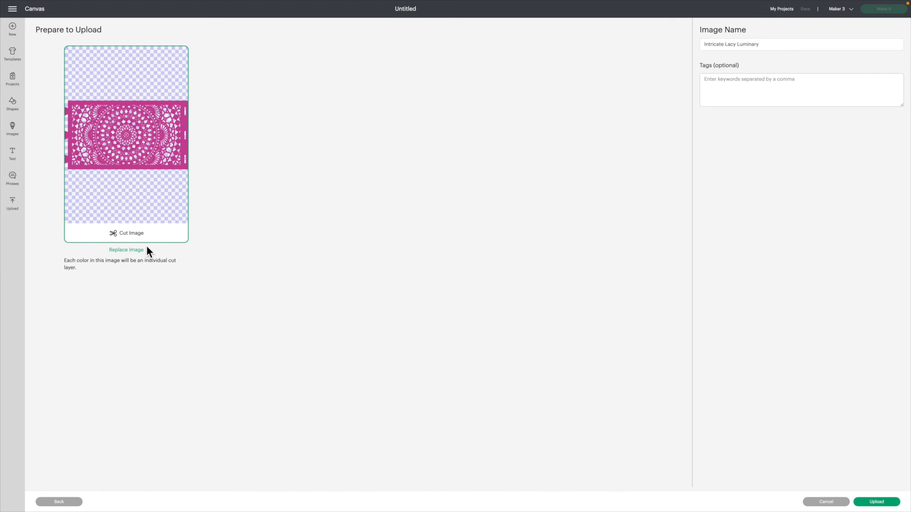
pyautogui.click(876, 504)
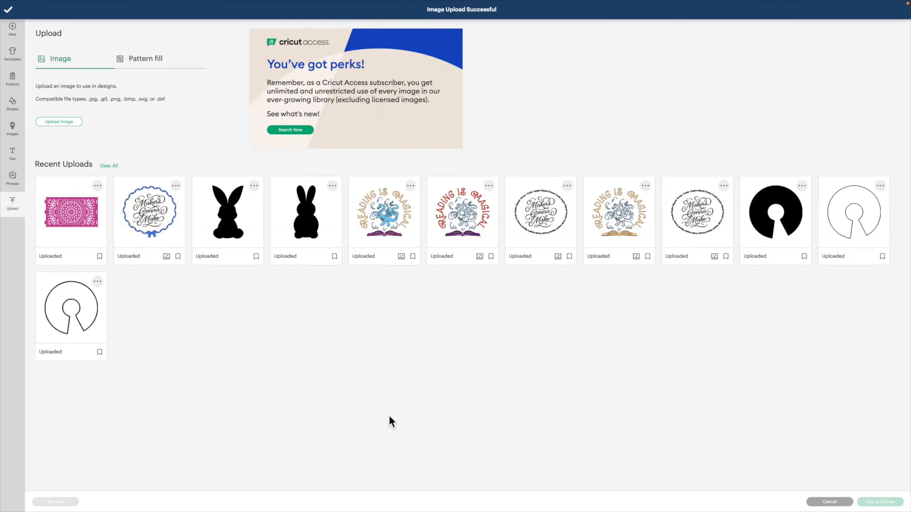
pyautogui.click(76, 212)
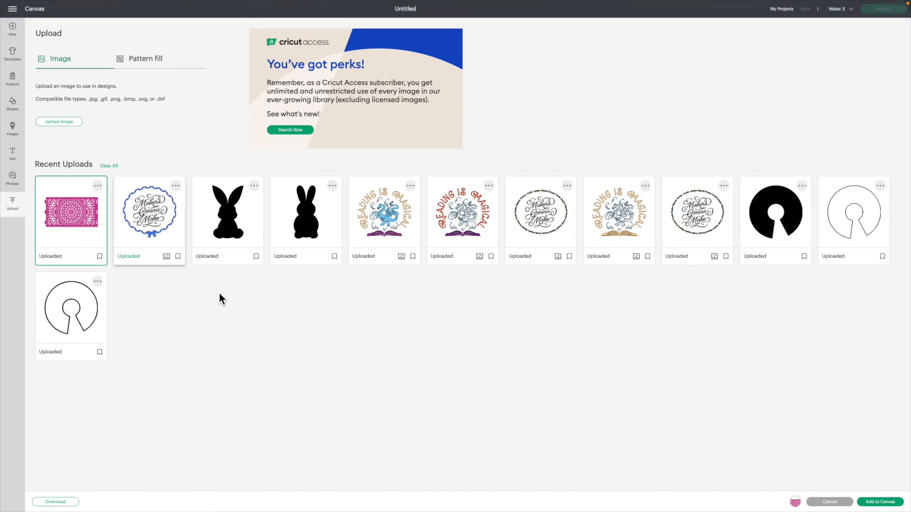
pyautogui.click(879, 502)
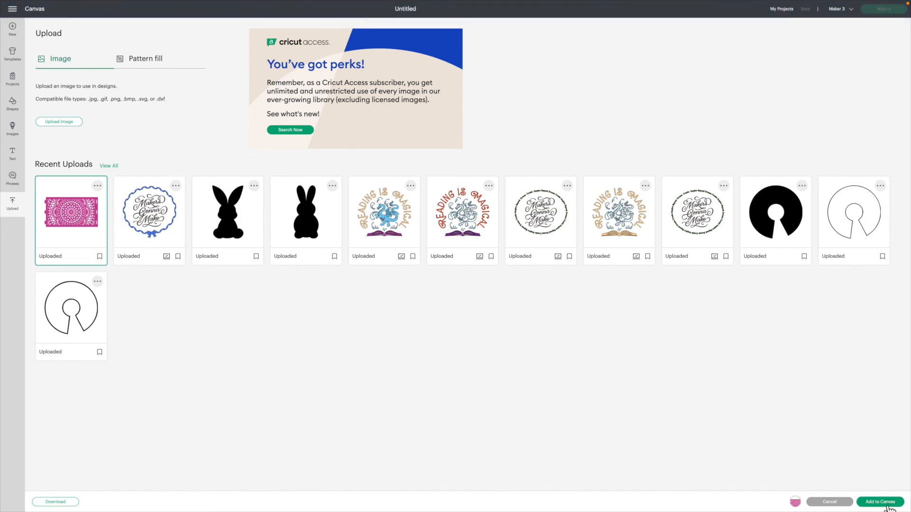